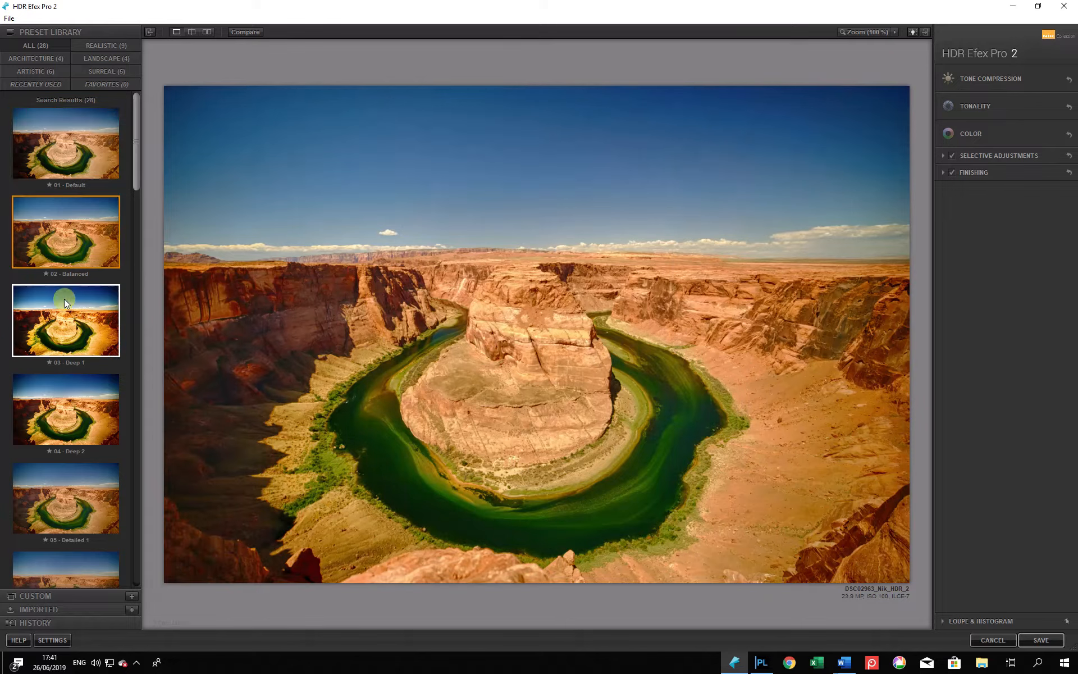
# Step: Try the 03 - Deep 1 and 09 - B&W (realistic) presets on the merged canyon image
pyautogui.click(66, 309)
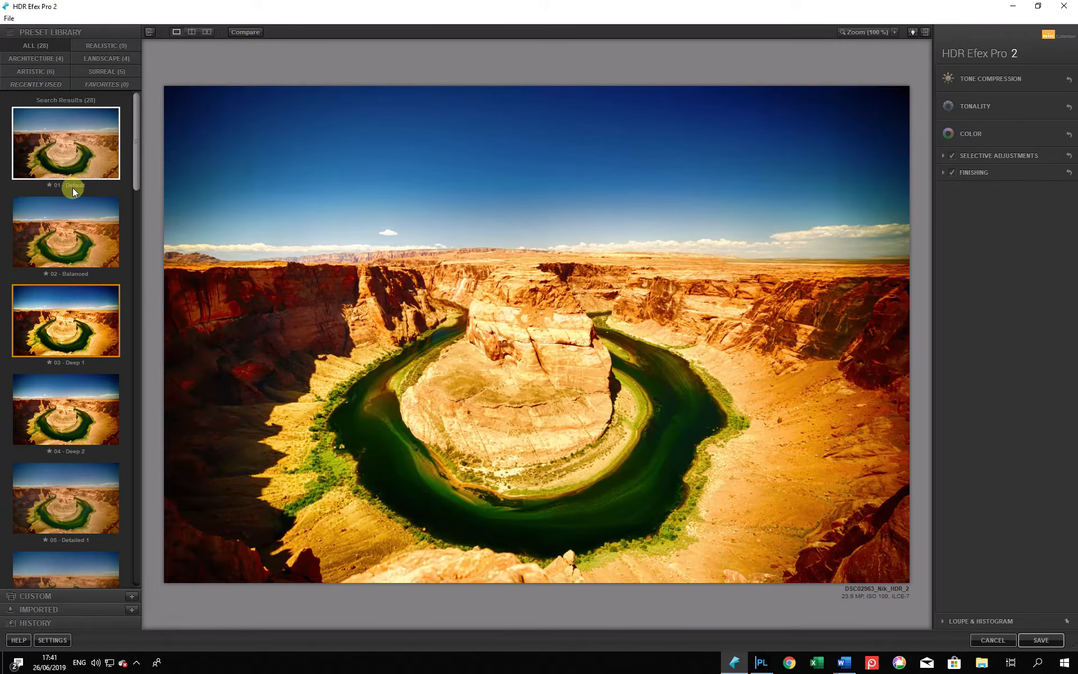
pyautogui.scroll(-3, 77, 439)
pyautogui.scroll(-4, 78, 439)
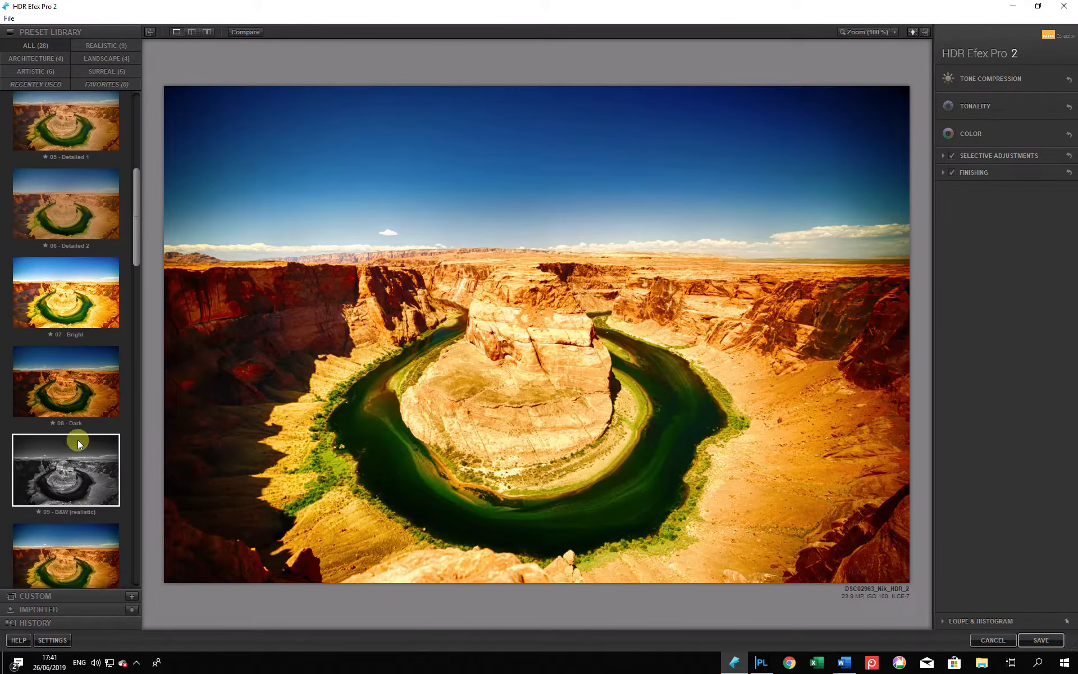
pyautogui.click(72, 364)
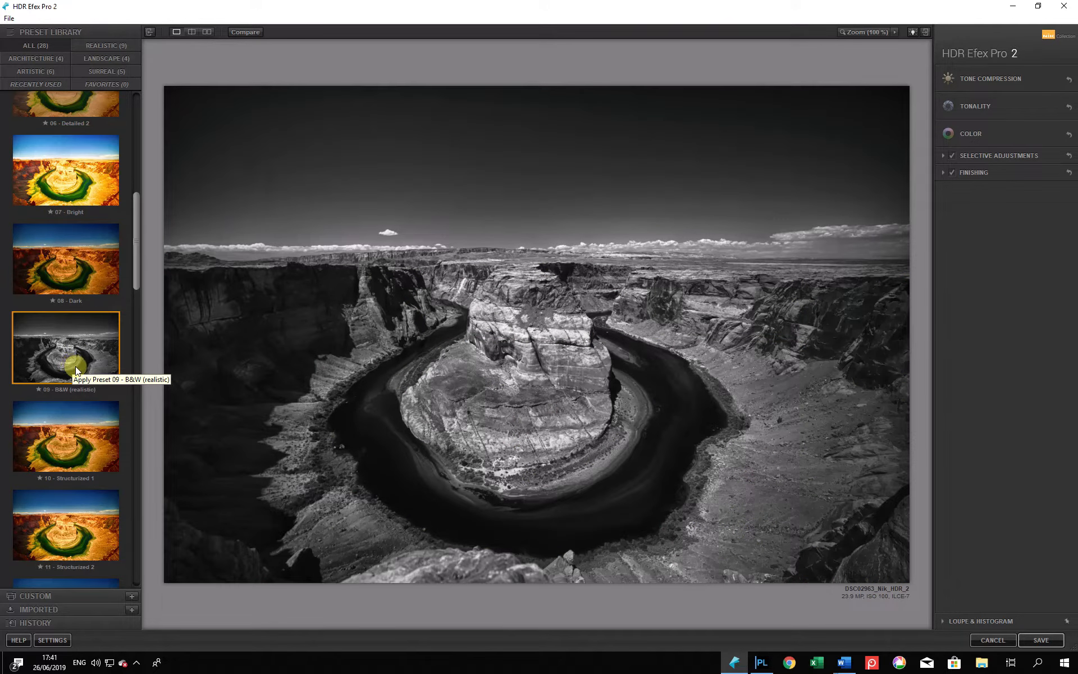
# Step: Apply the 01 - Default preset to the merged HDR image and save it
pyautogui.scroll(5, 62, 342)
pyautogui.scroll(2, 62, 342)
pyautogui.click(73, 139)
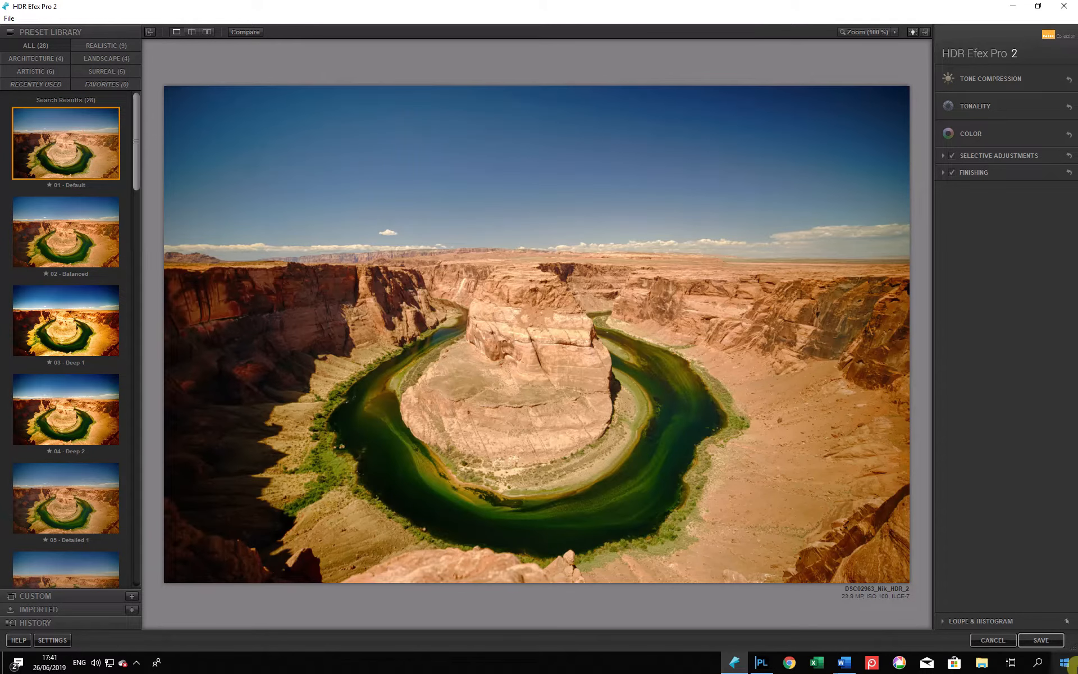
pyautogui.click(1038, 640)
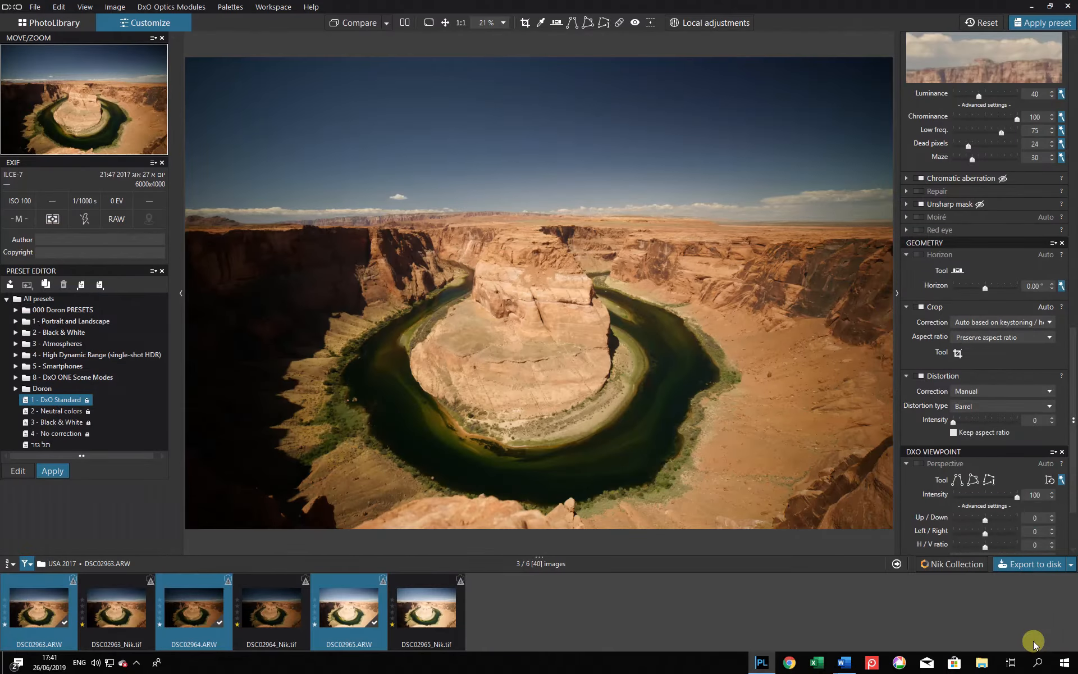
# Step: Switch to File Explorer, sort the Documents folder by modification date and copy the newest file, DSC02963_Nik_HDR_2
pyautogui.click(985, 663)
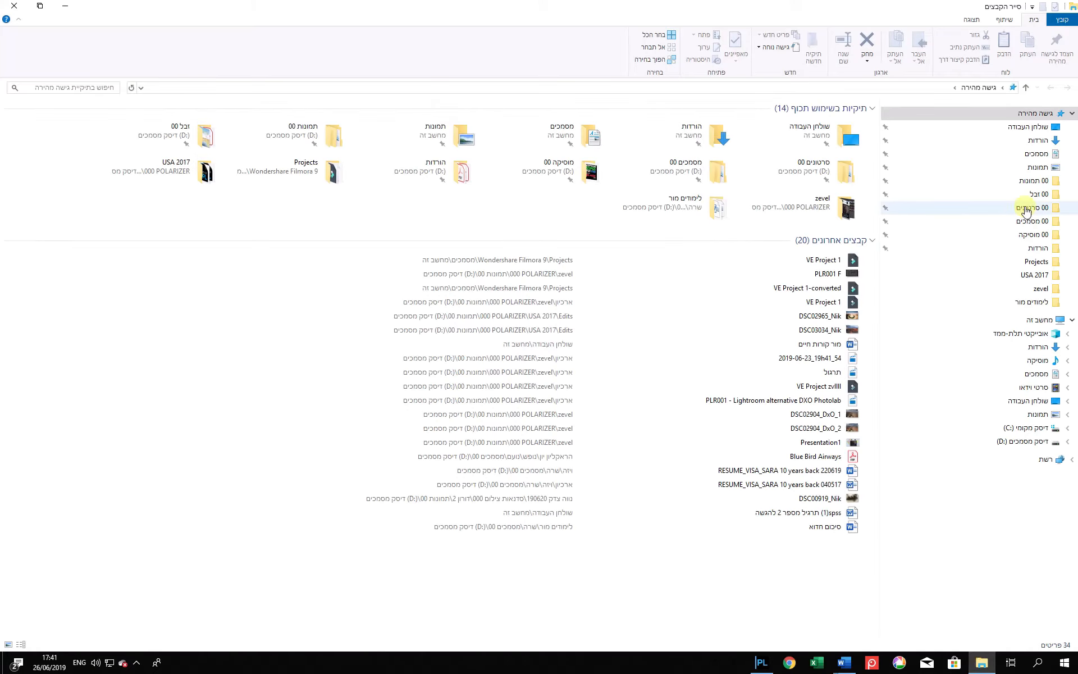
pyautogui.click(1021, 154)
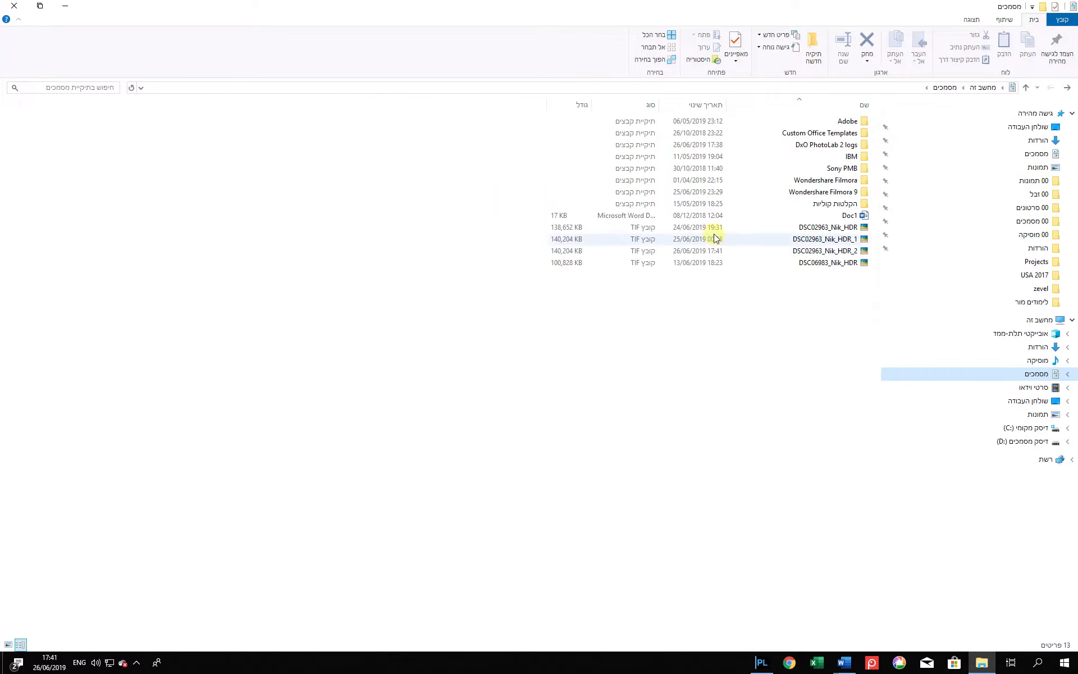
pyautogui.click(697, 104)
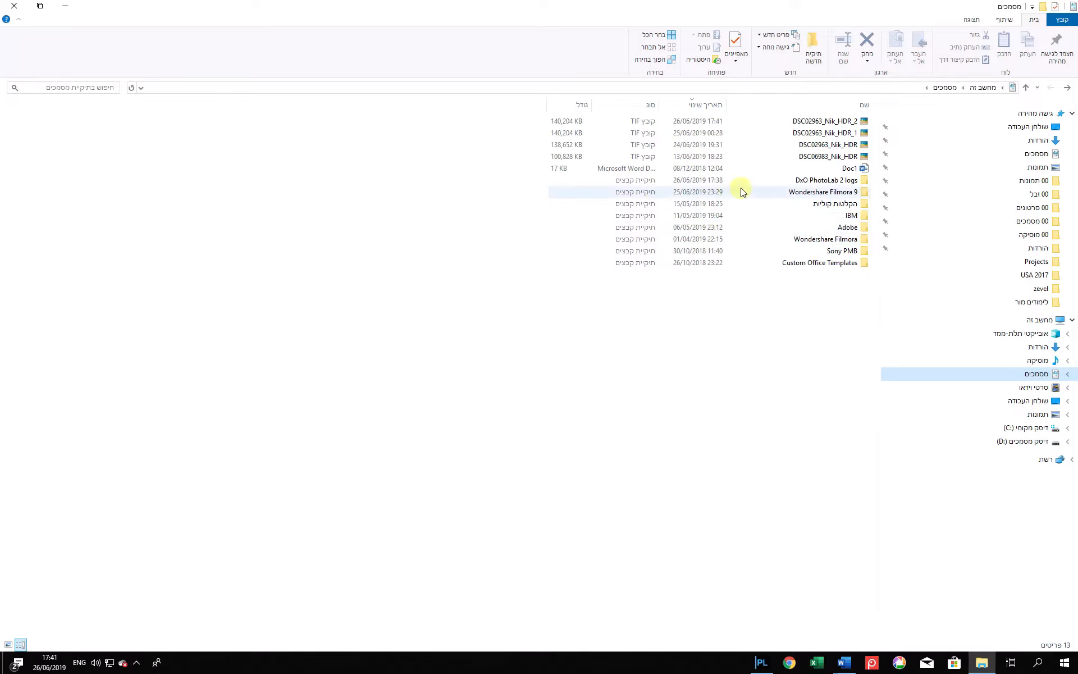
pyautogui.click(716, 125)
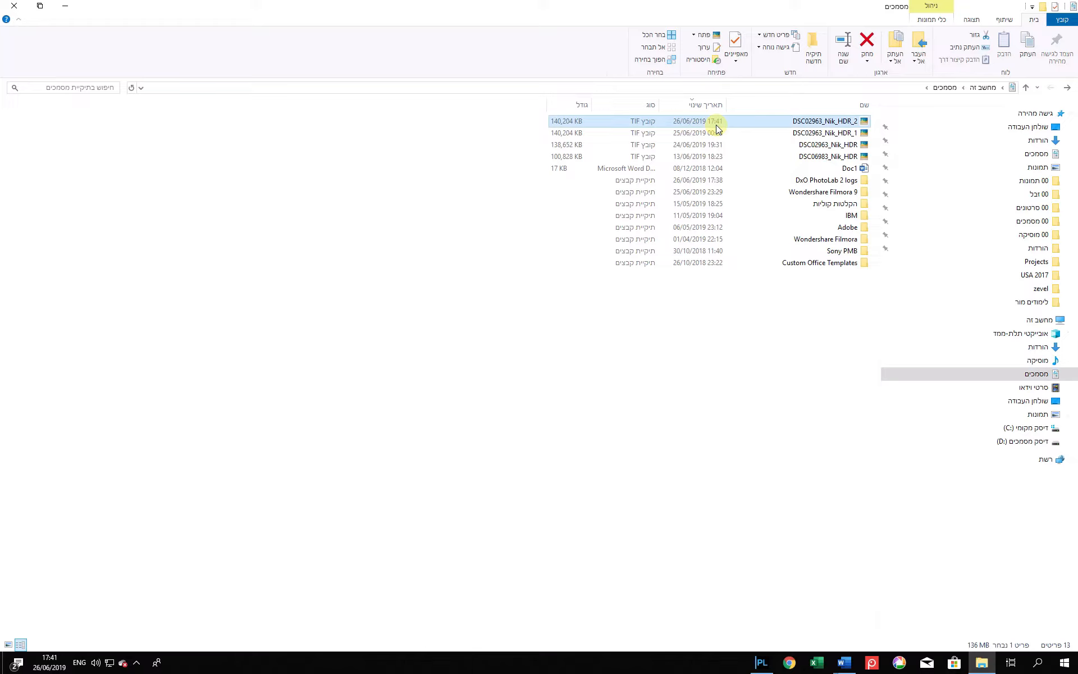
pyautogui.hotkey('ctrl', 'c')
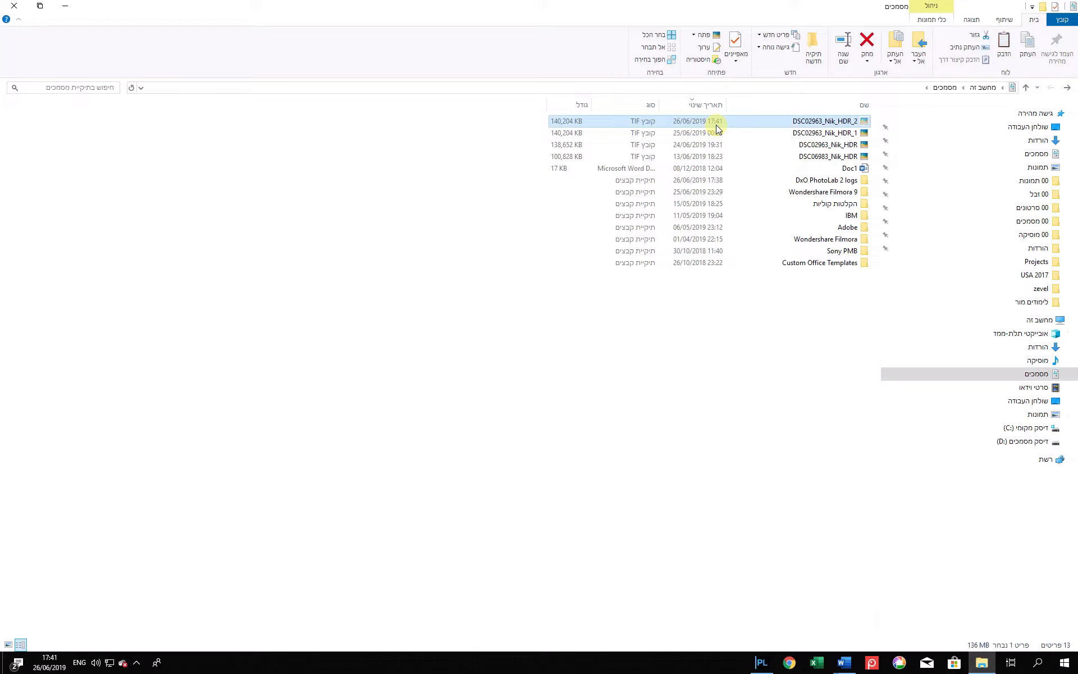
# Step: Paste the copied HDR file into the USA 2017 folder inside 000 POLARIZER and return to DxO PhotoLab
pyautogui.click(986, 179)
pyautogui.doubleClick(825, 139)
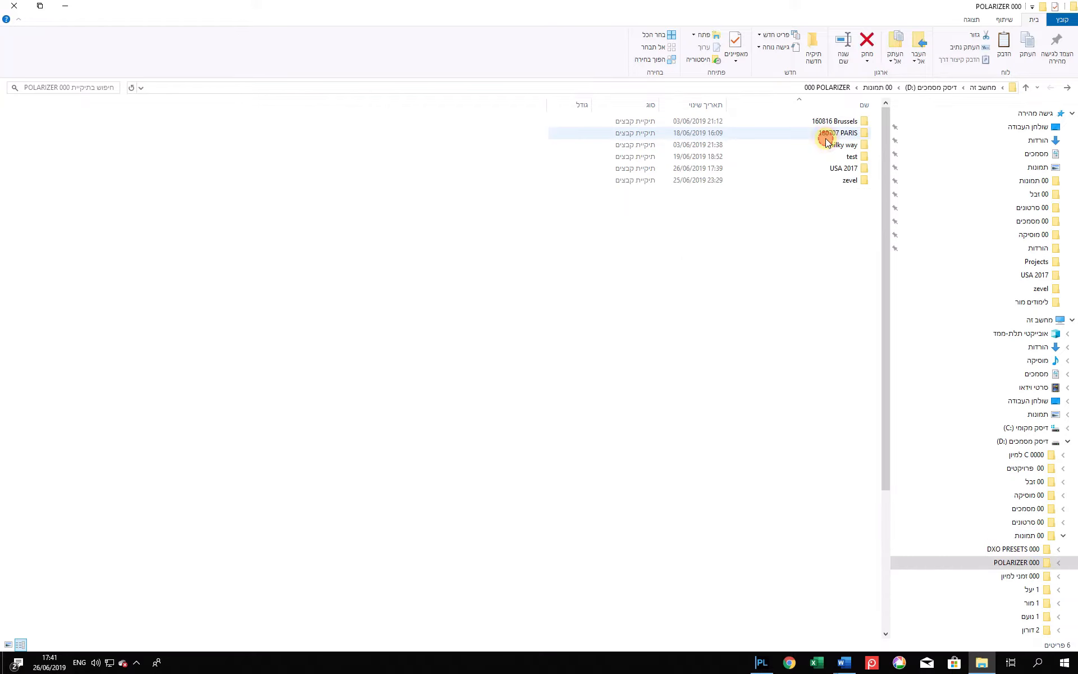
pyautogui.doubleClick(833, 171)
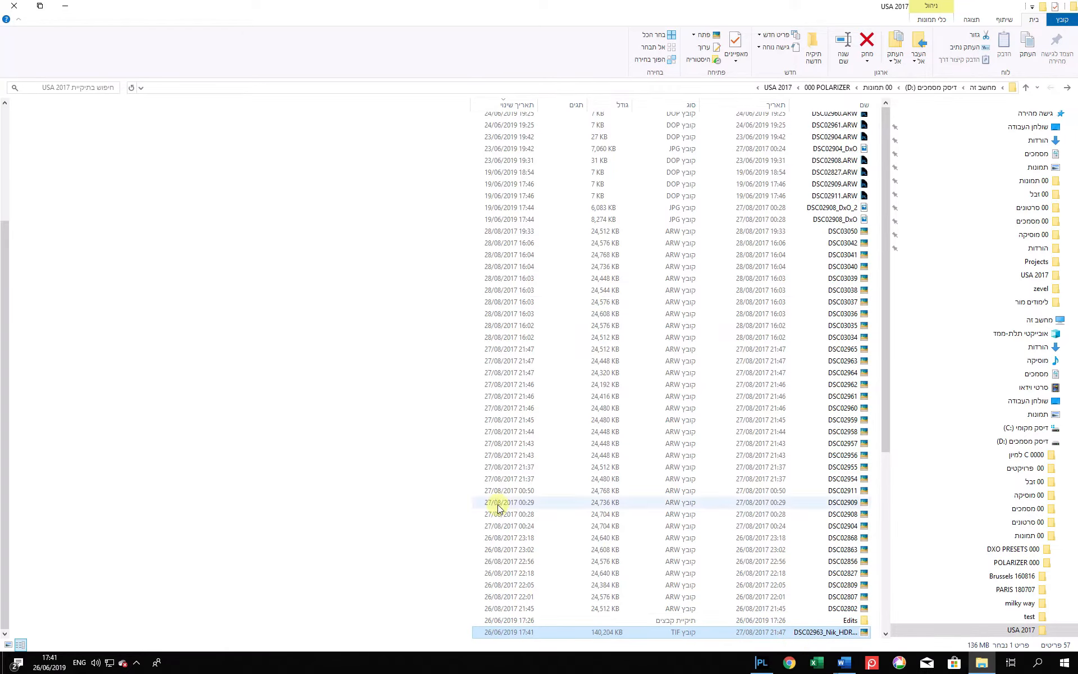
pyautogui.click(63, 6)
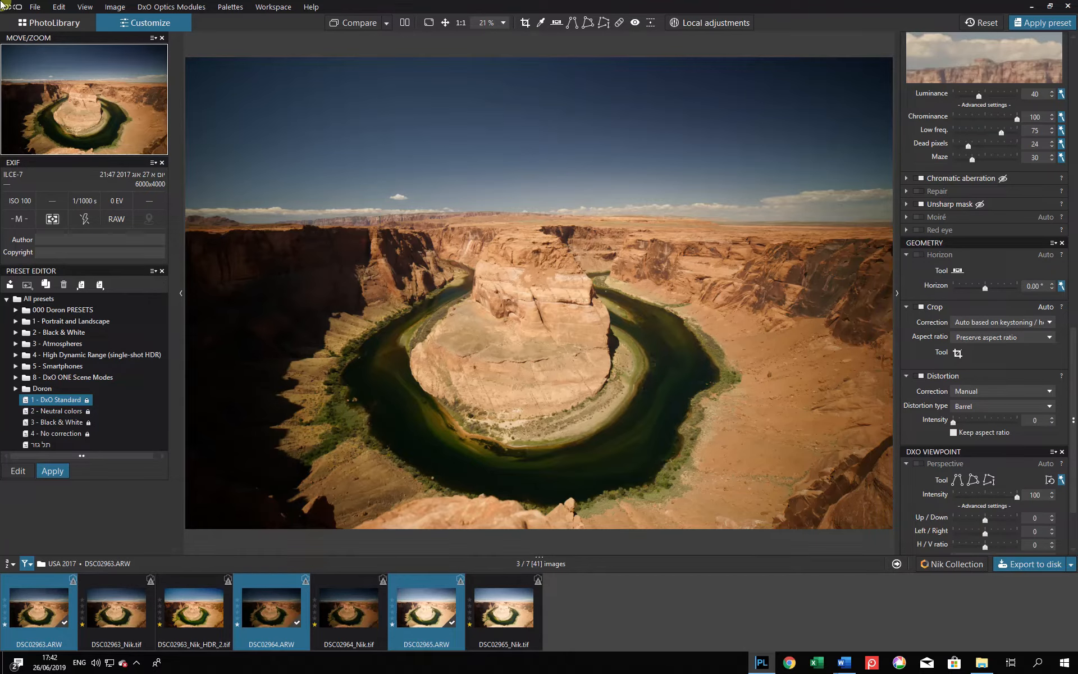
# Step: Include unrated images in the PhotoLibrary filter for the USA 2017 folder and select DSC02963_Nik_HDR_2.tif
pyautogui.click(45, 23)
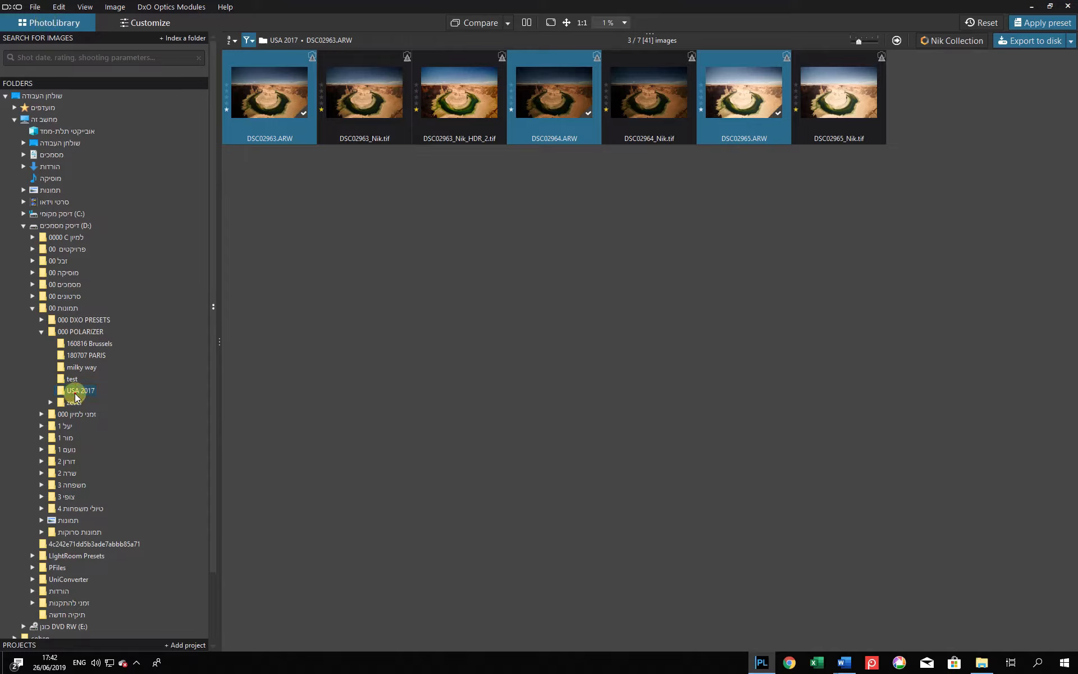
pyautogui.click(252, 43)
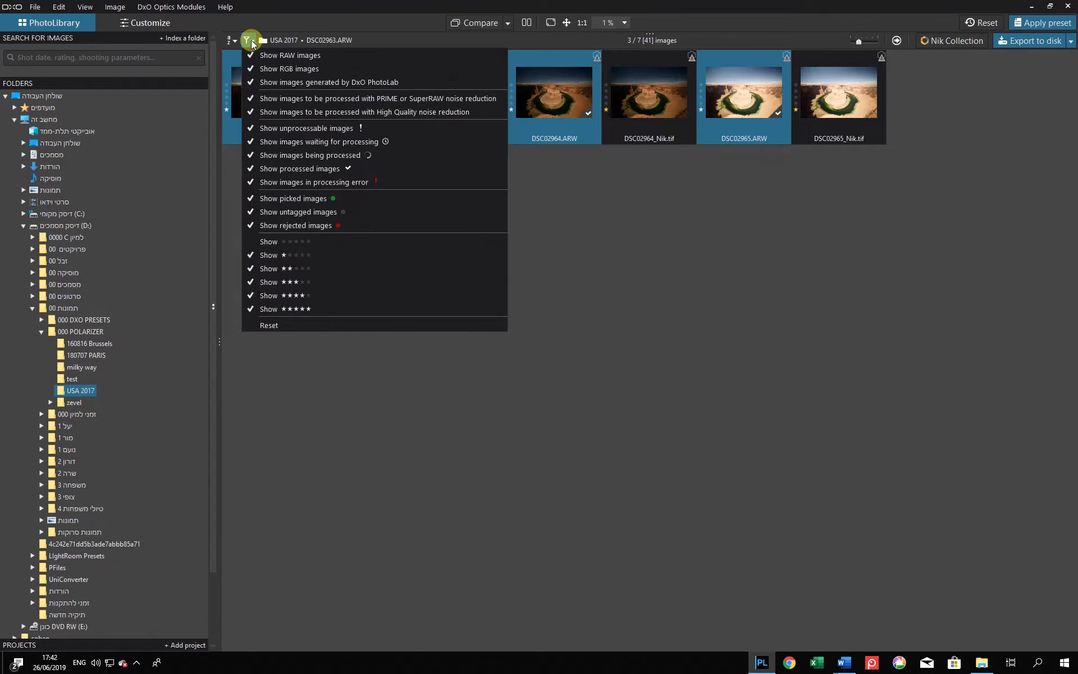
pyautogui.click(253, 241)
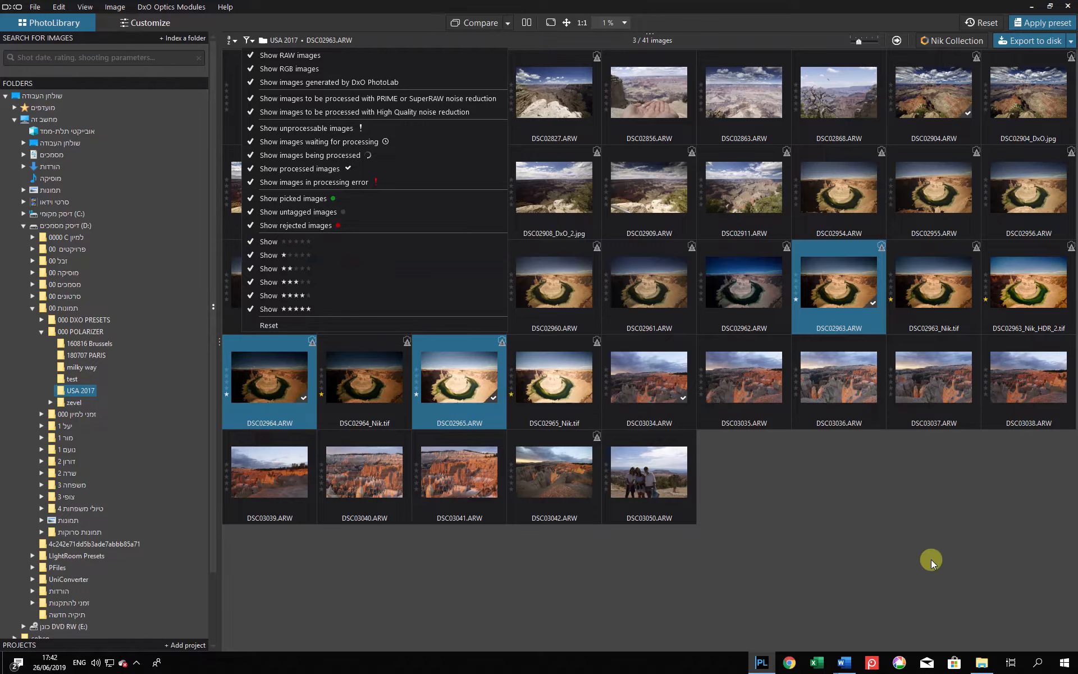
pyautogui.click(917, 530)
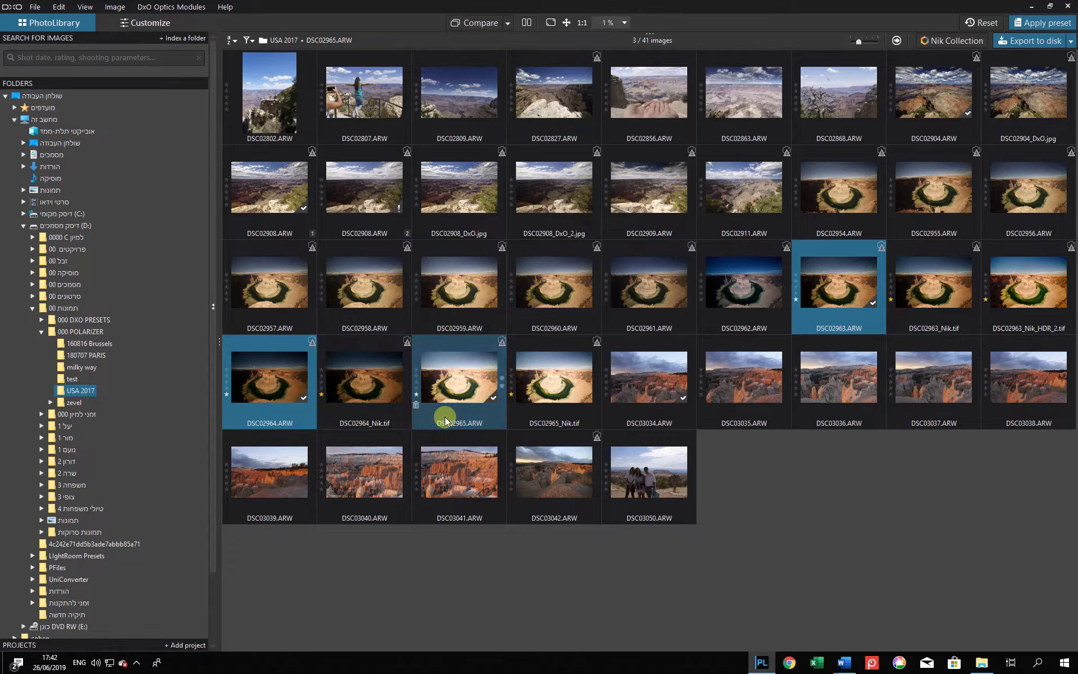
pyautogui.click(1009, 323)
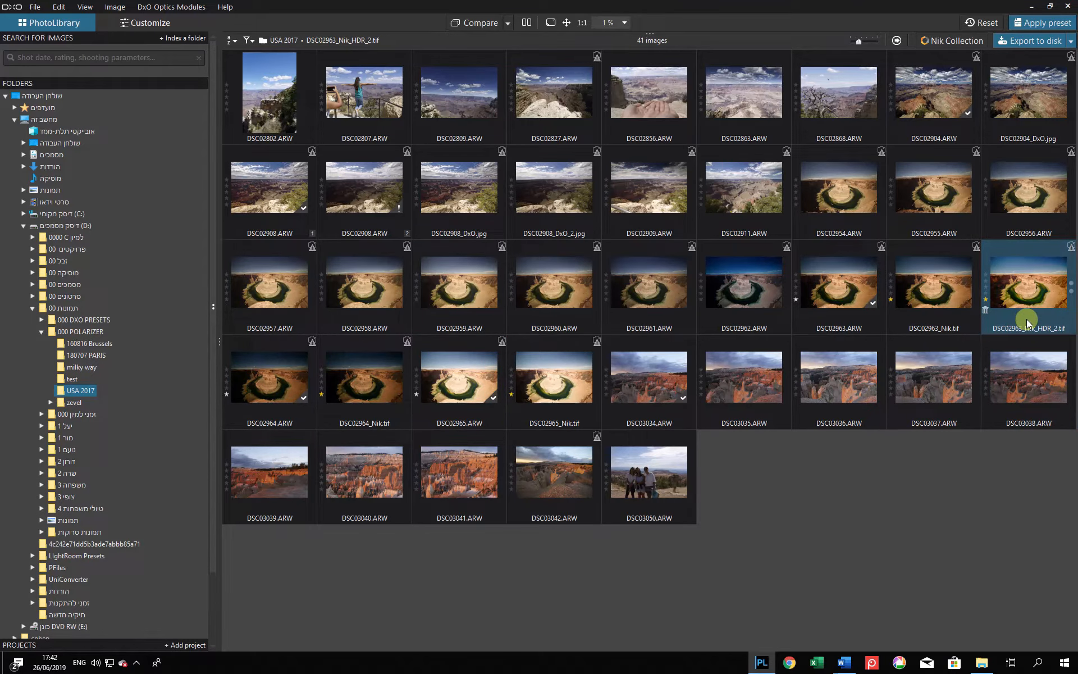
# Step: Switch to File Explorer, re-sort the USA 2017 folder with the newest file first and widen the name column to read its full name
pyautogui.click(981, 663)
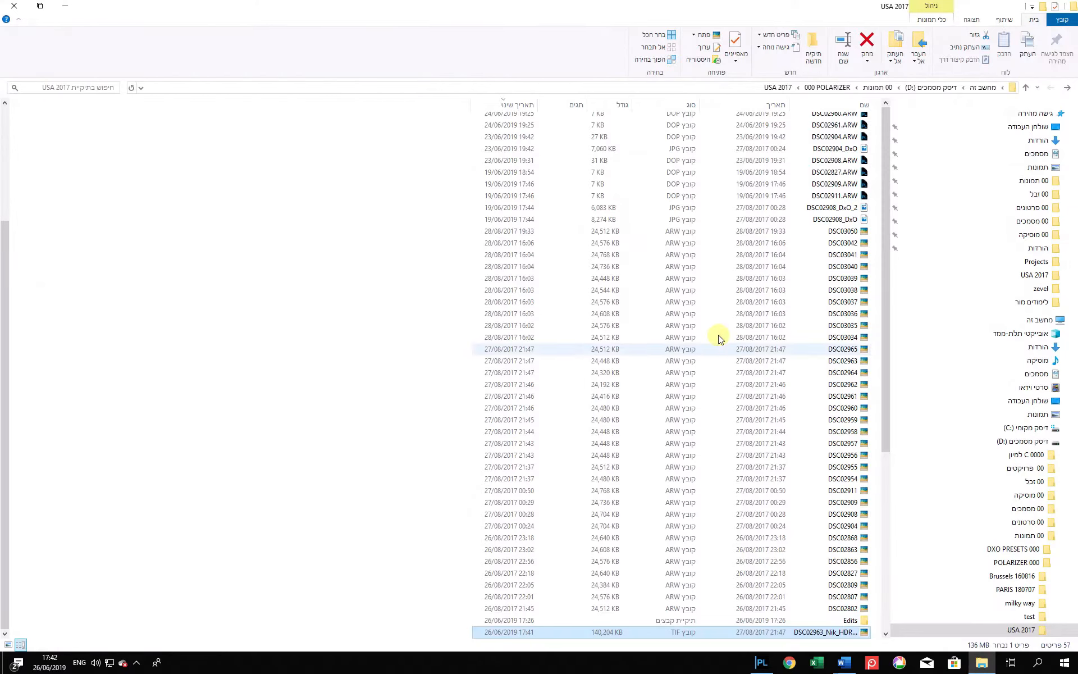
pyautogui.scroll(5, 763, 169)
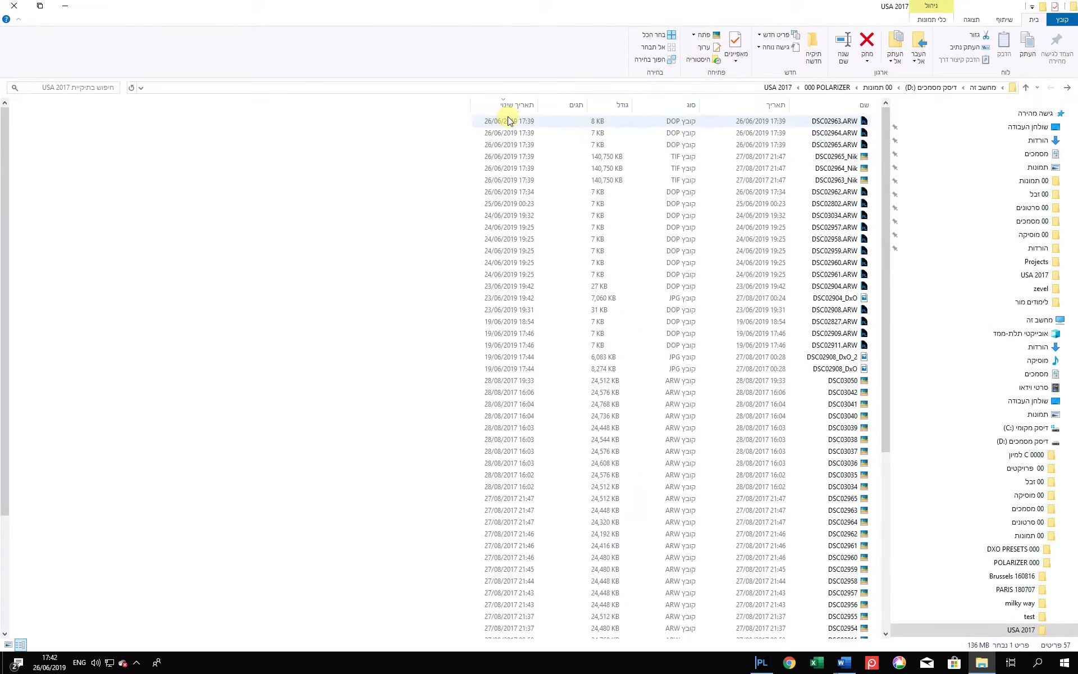
pyautogui.click(525, 106)
pyautogui.click(525, 106)
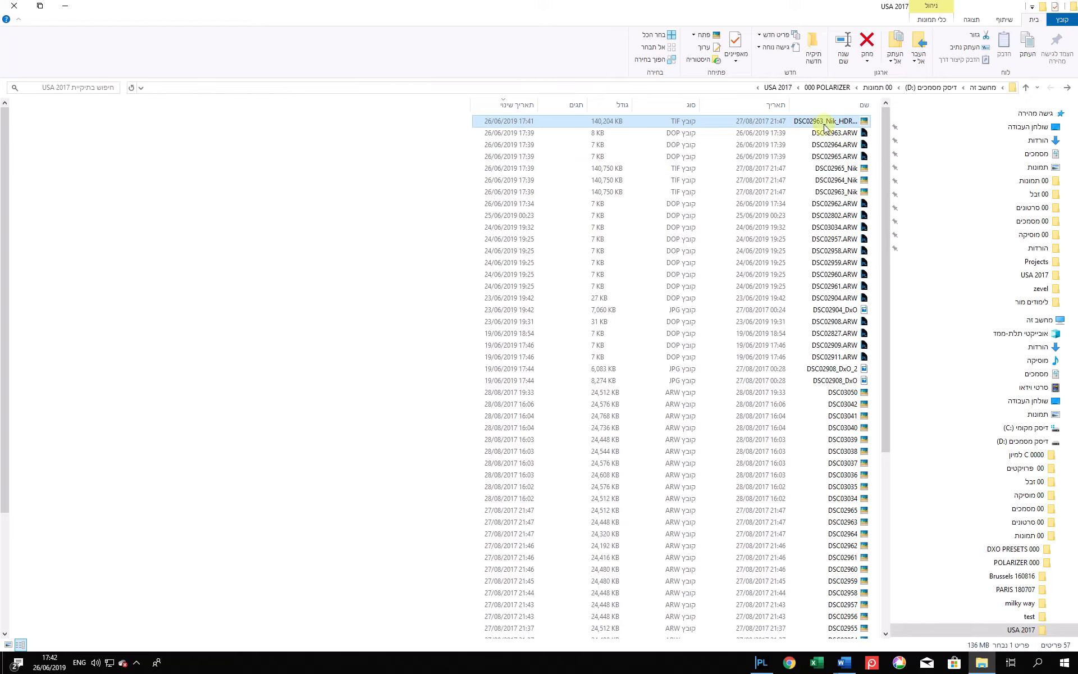
pyautogui.doubleClick(786, 99)
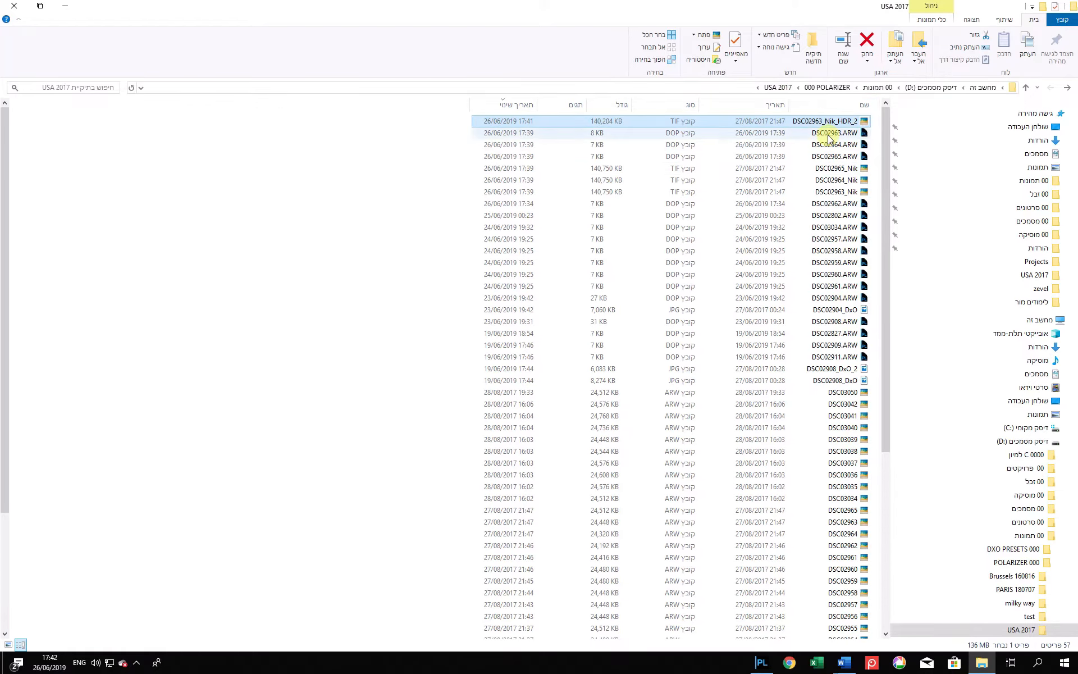
# Step: Switch back to DxO PhotoLab and open DSC02963_Nik_HDR_2.tif for customizing
pyautogui.click(758, 662)
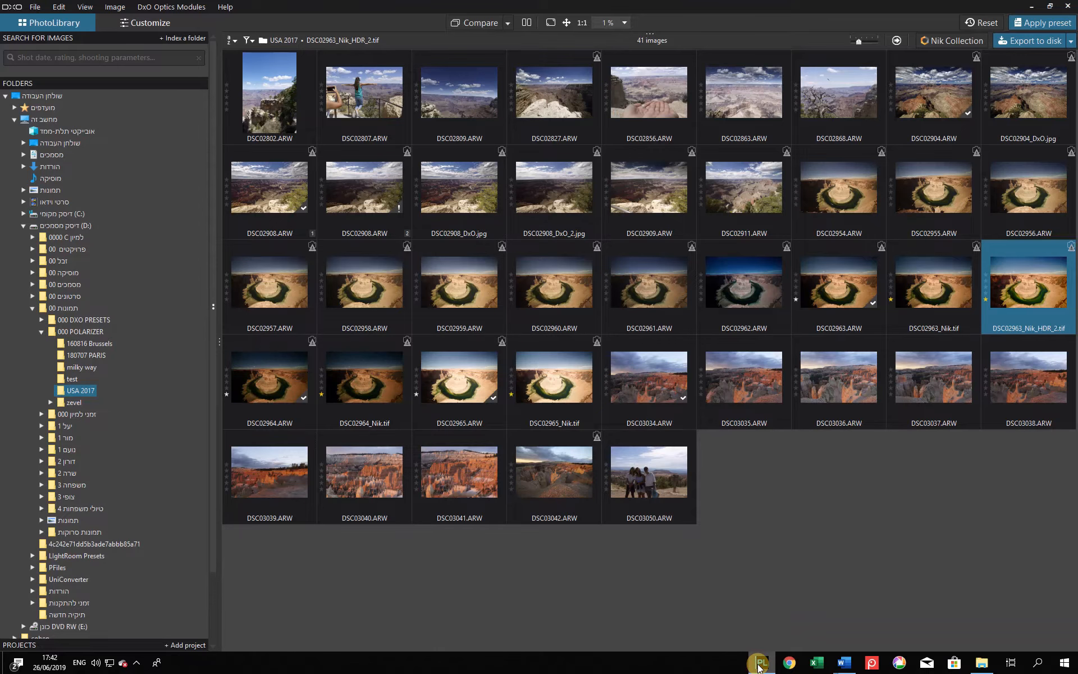
pyautogui.doubleClick(1023, 307)
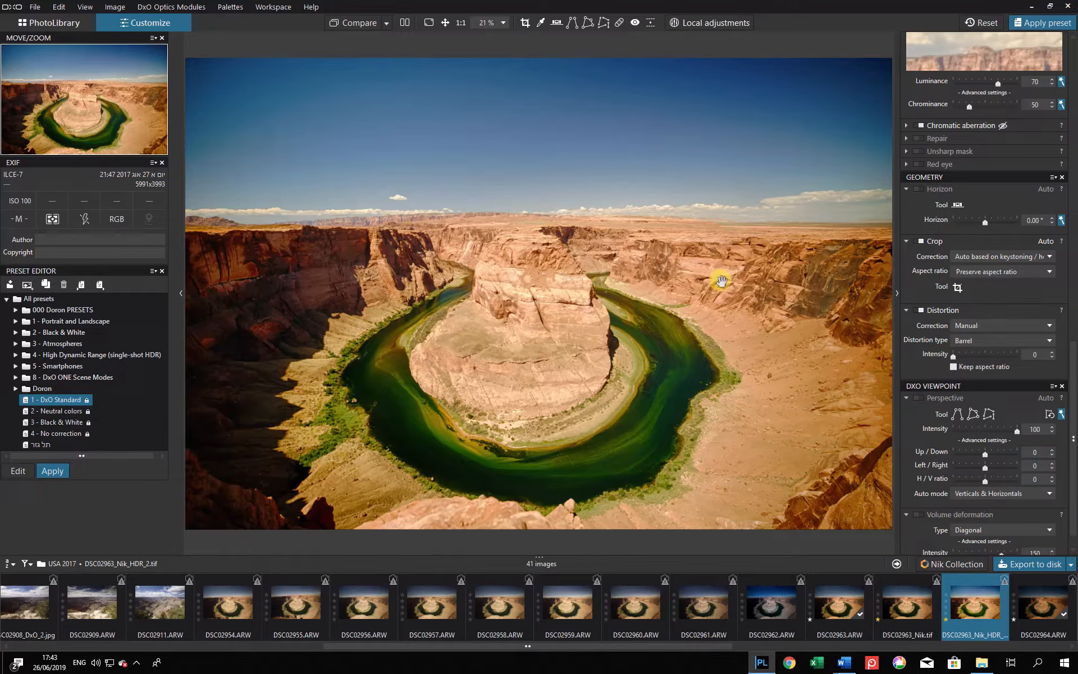
# Step: Set the manual distortion correction to Fisheye with an intensity of 11, using the grid overlay as reference
pyautogui.scroll(-1, 938, 312)
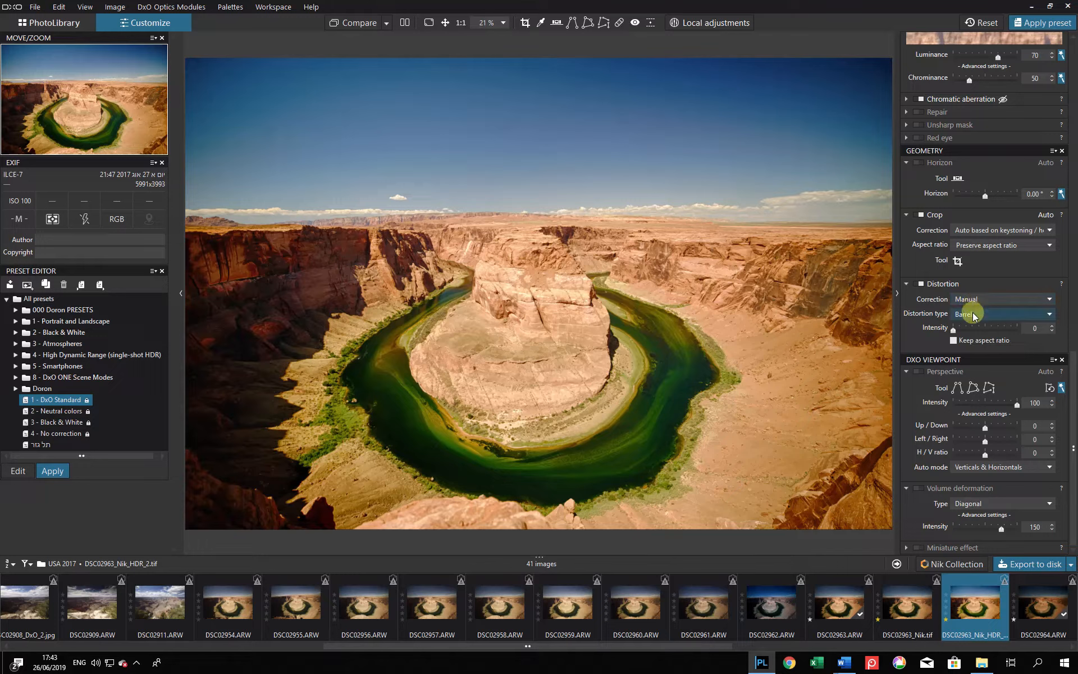
pyautogui.scroll(-2, 972, 311)
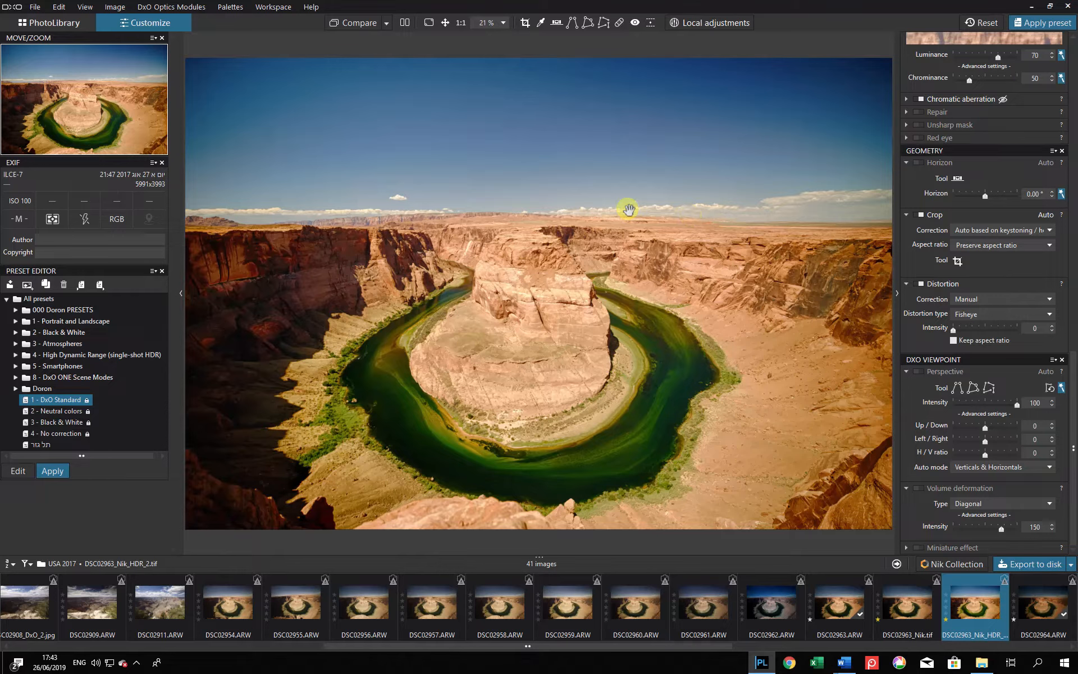
pyautogui.hotkey('ctrl', 'g')
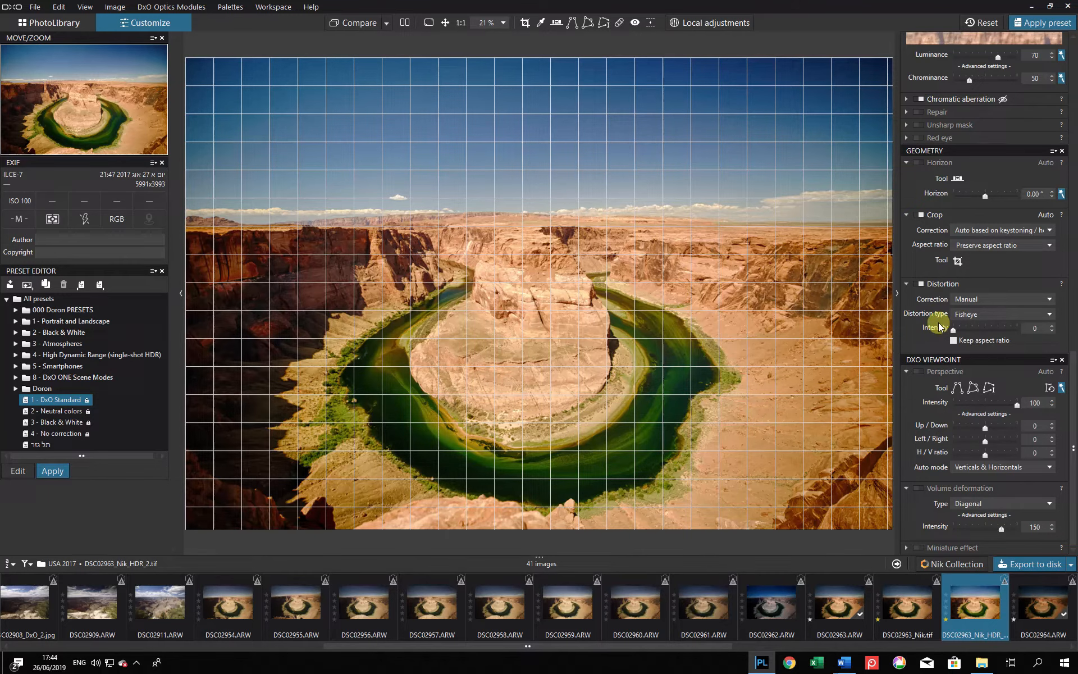
pyautogui.moveTo(952, 330); pyautogui.dragTo(961, 335)
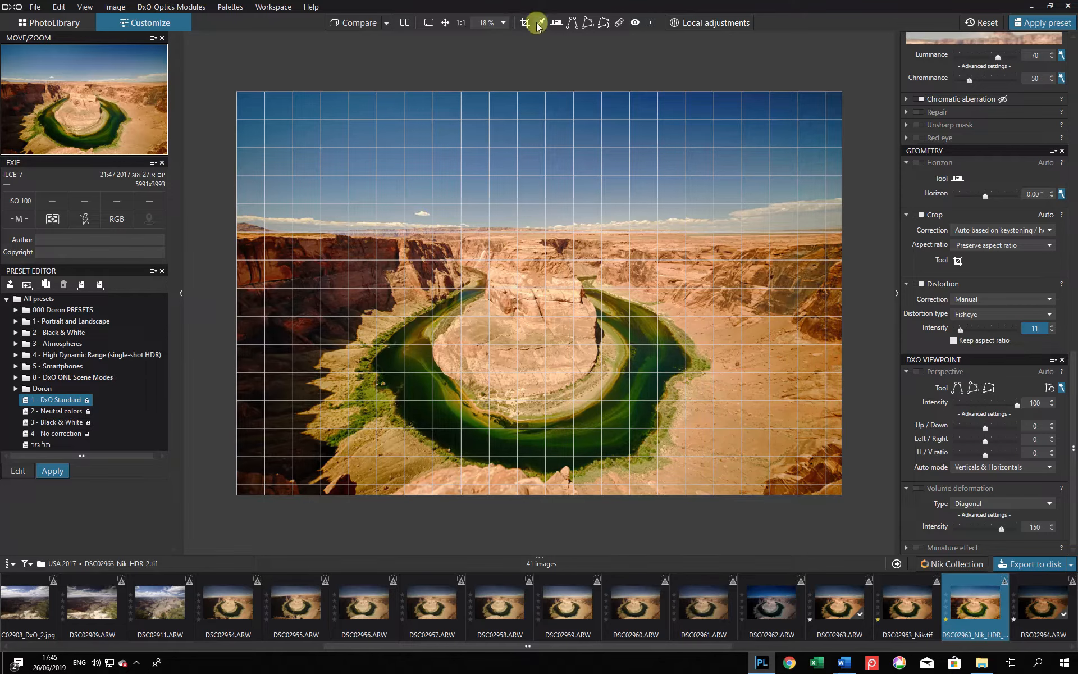
# Step: Straighten the photo with the Horizon tool by aligning its reference line to the canyon skyline, and apply the correction
pyautogui.click(556, 24)
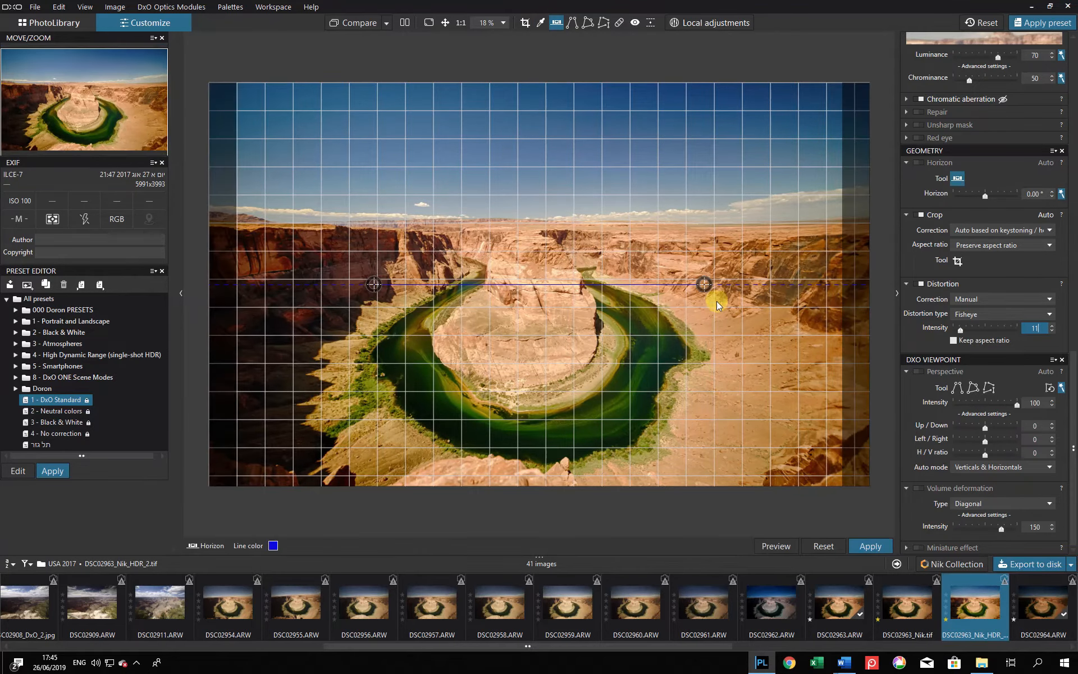
pyautogui.moveTo(703, 283); pyautogui.dragTo(852, 221)
pyautogui.moveTo(374, 285); pyautogui.dragTo(243, 231)
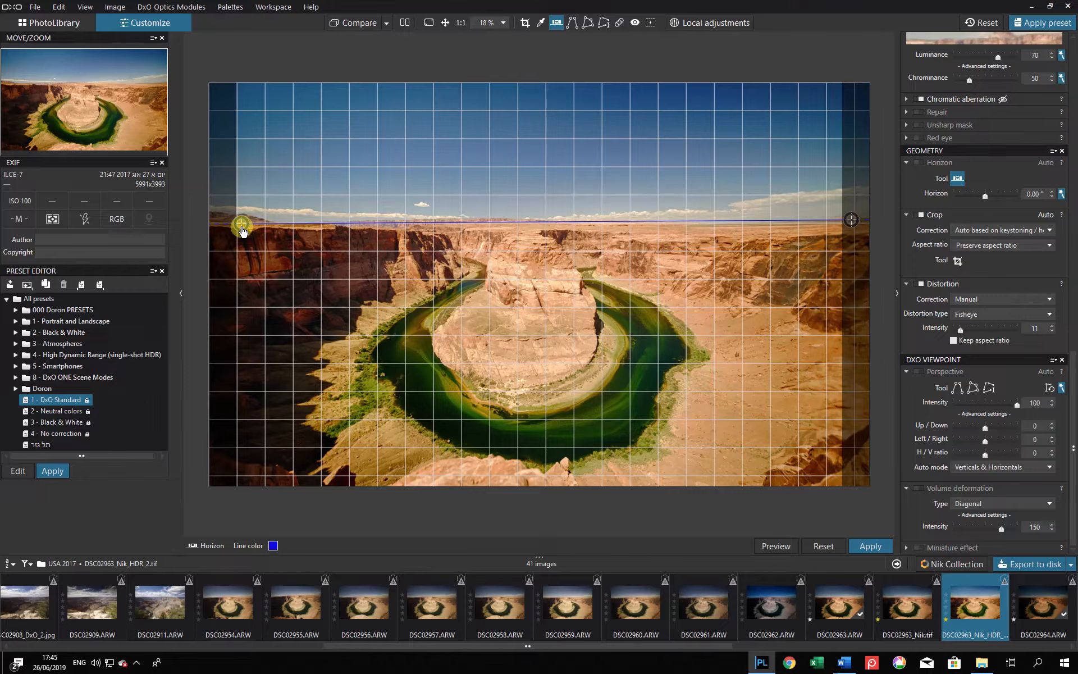
pyautogui.moveTo(242, 231); pyautogui.dragTo(243, 231)
pyautogui.click(863, 542)
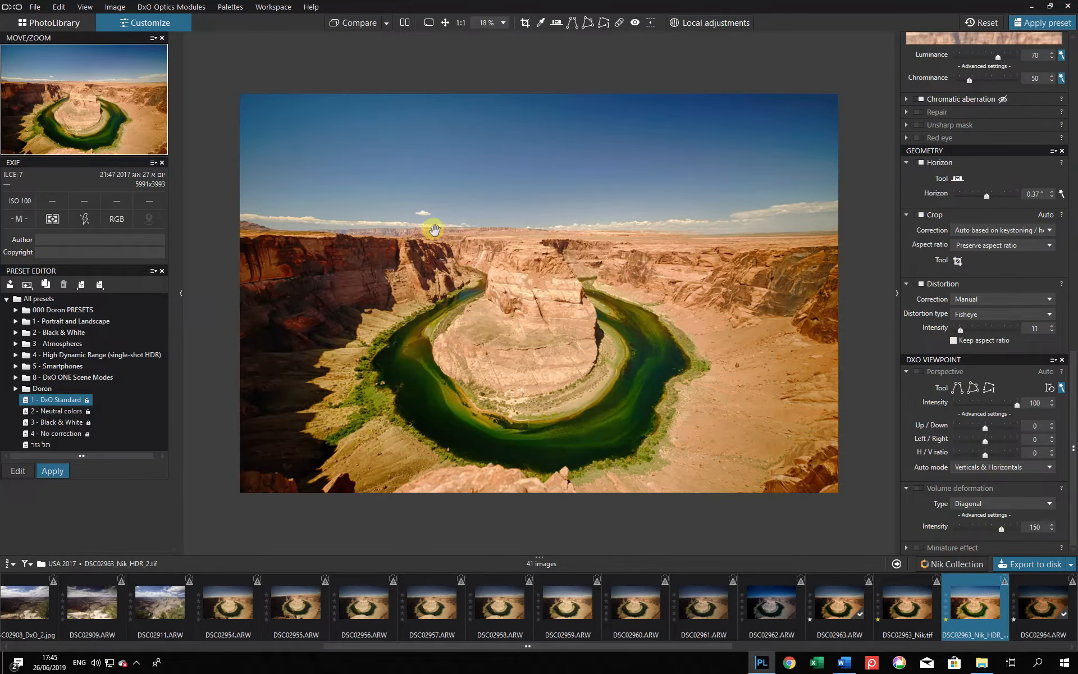
# Step: Enable DxO ClearView Plus and set its intensity to 41
pyautogui.scroll(1, 965, 240)
pyautogui.scroll(10, 961, 241)
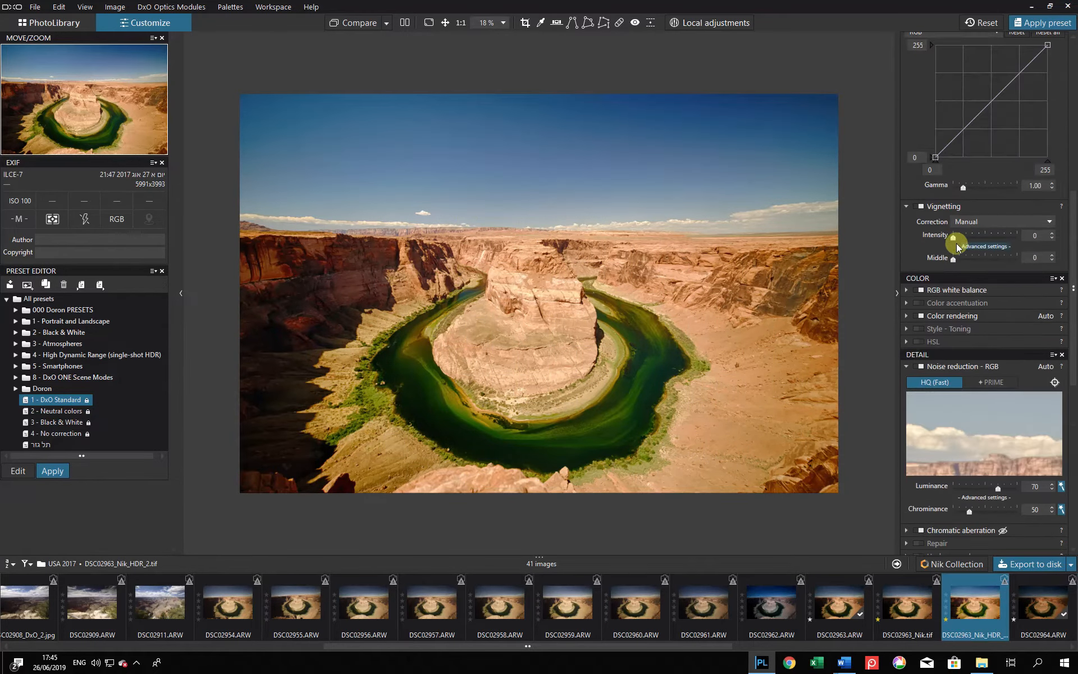
pyautogui.scroll(8, 944, 291)
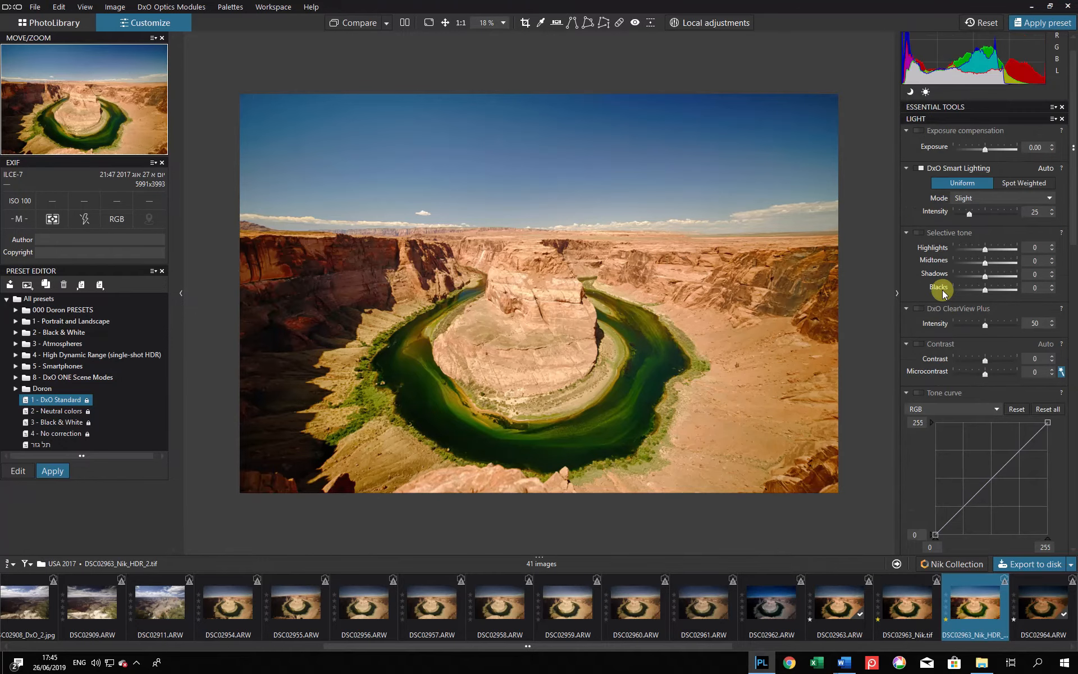
pyautogui.click(921, 308)
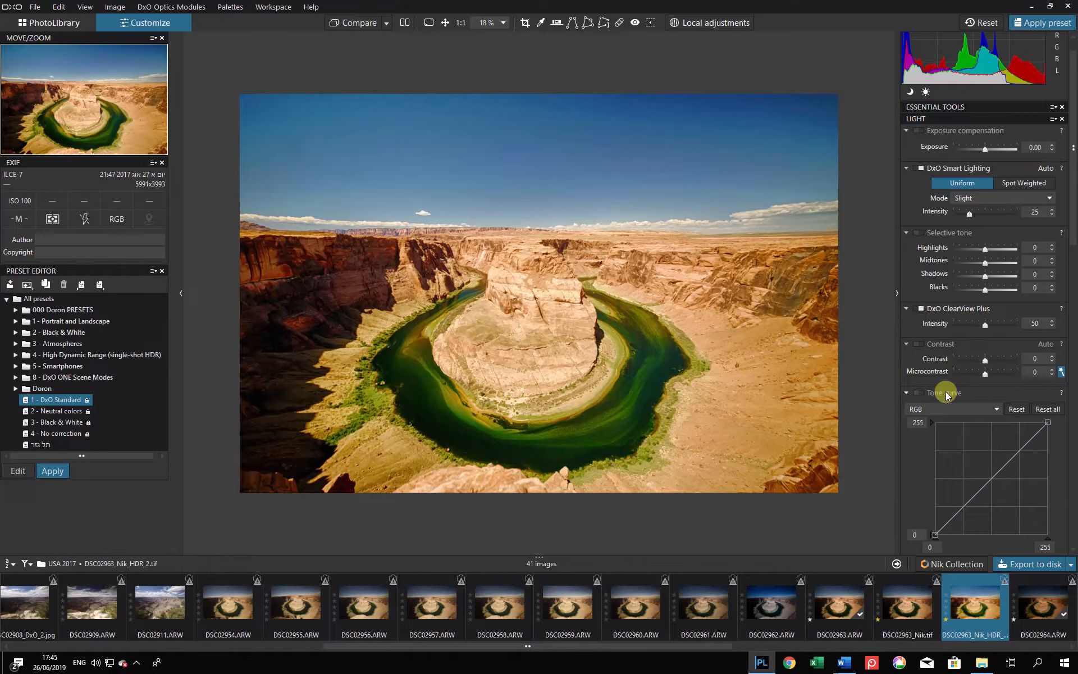
pyautogui.click(979, 324)
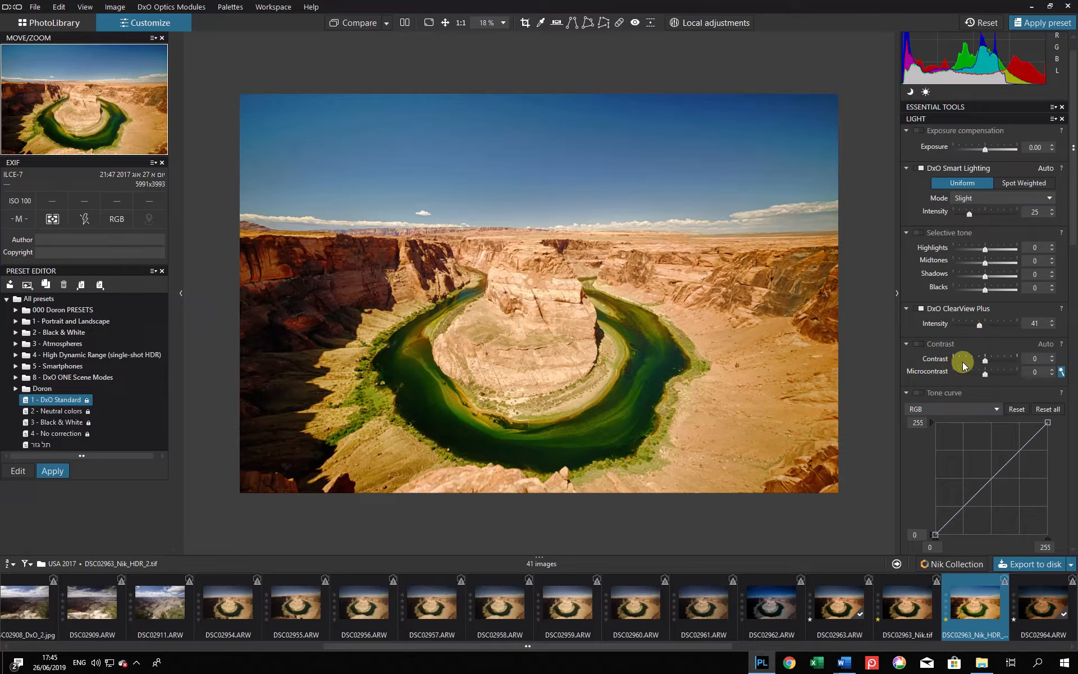
# Step: Set Microcontrast to 20 and switch the Contrast correction off and back on to compare its effect
pyautogui.click(990, 373)
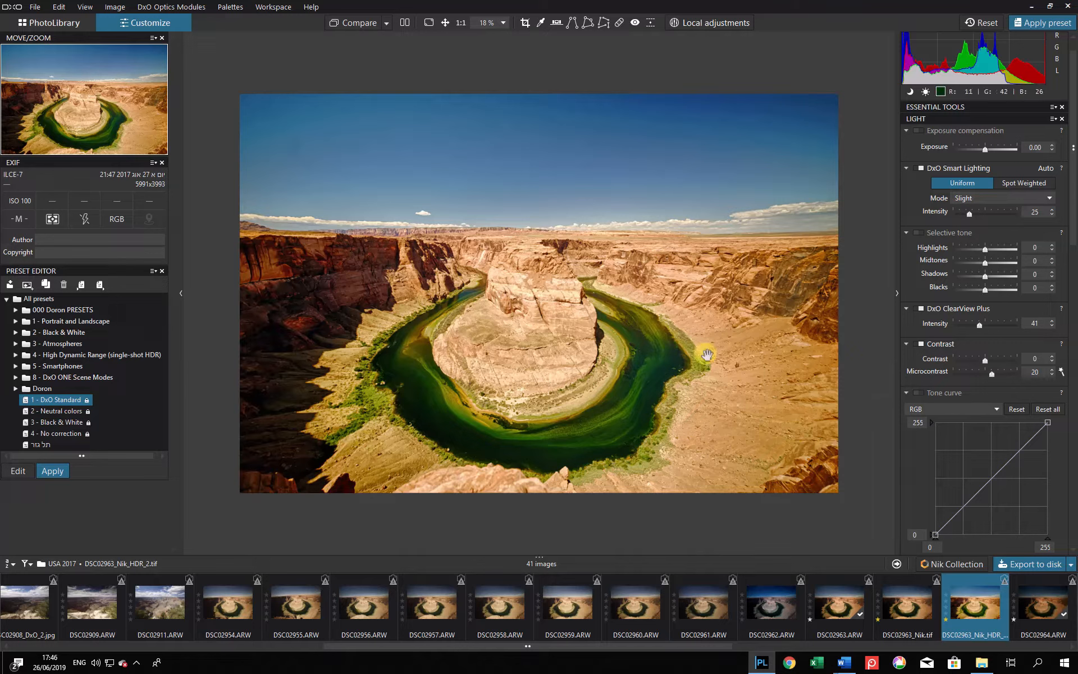
pyautogui.click(919, 344)
pyautogui.click(919, 343)
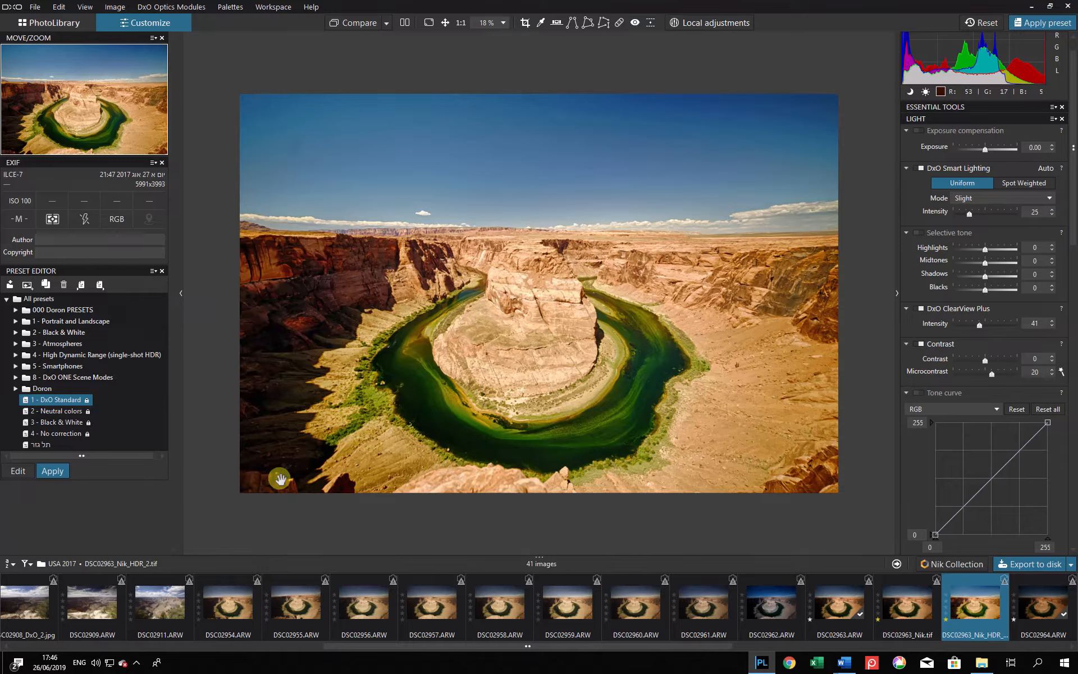
# Step: Add a local-adjustment control point on the shaded cliff at the photo's left, enlarge its radius, and check its mask
pyautogui.click(702, 24)
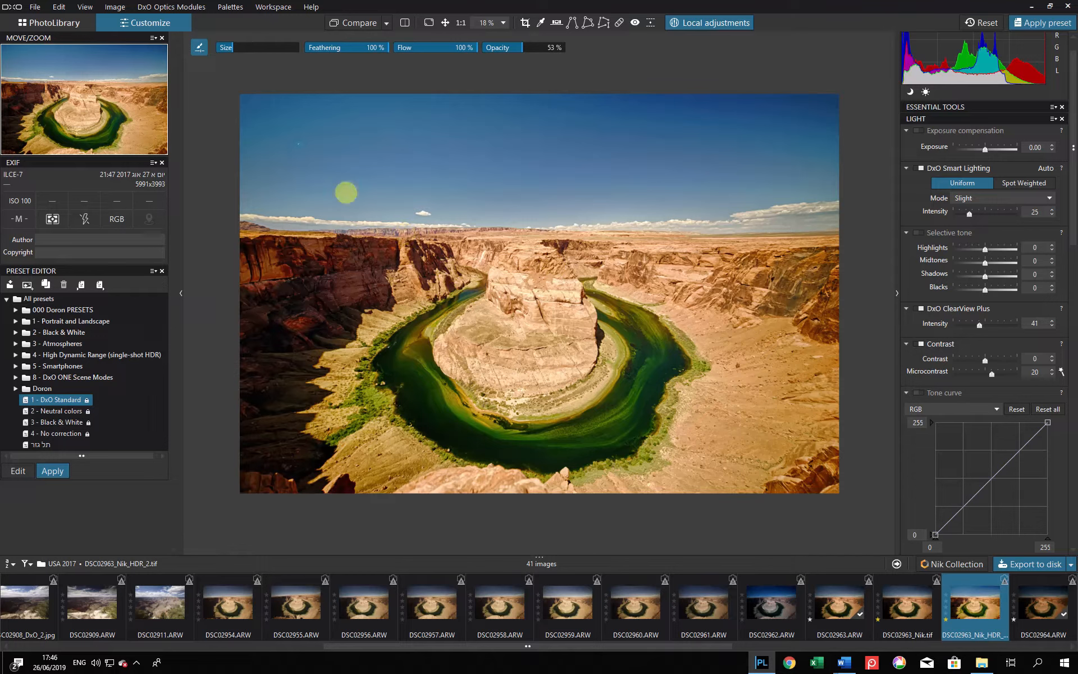
pyautogui.rightClick(357, 171)
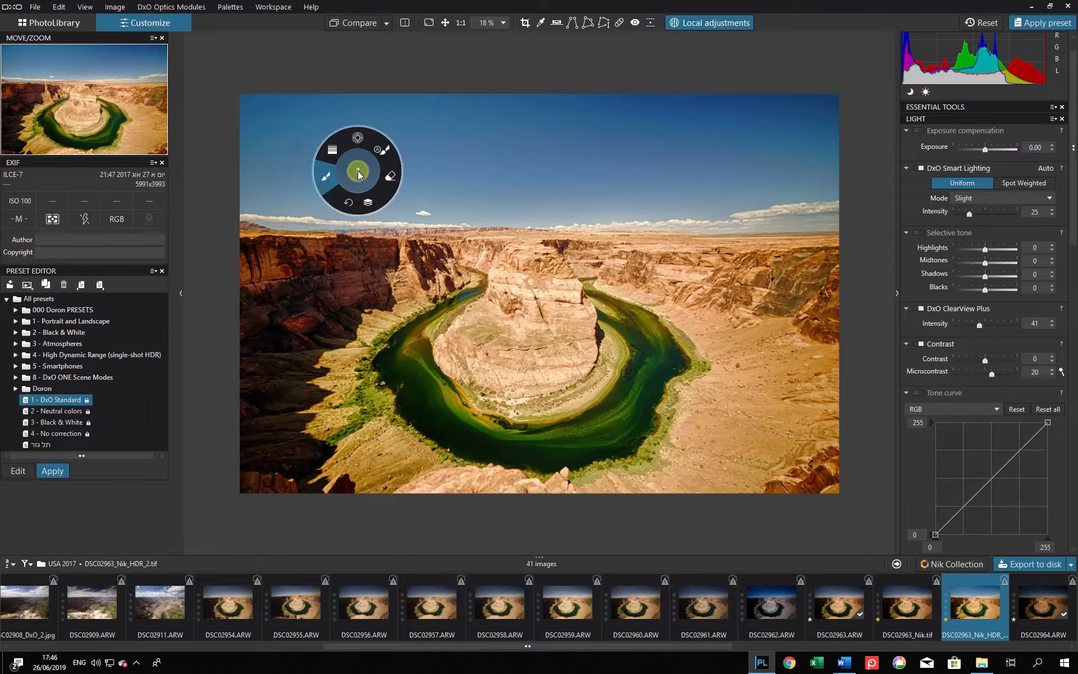
pyautogui.click(364, 204)
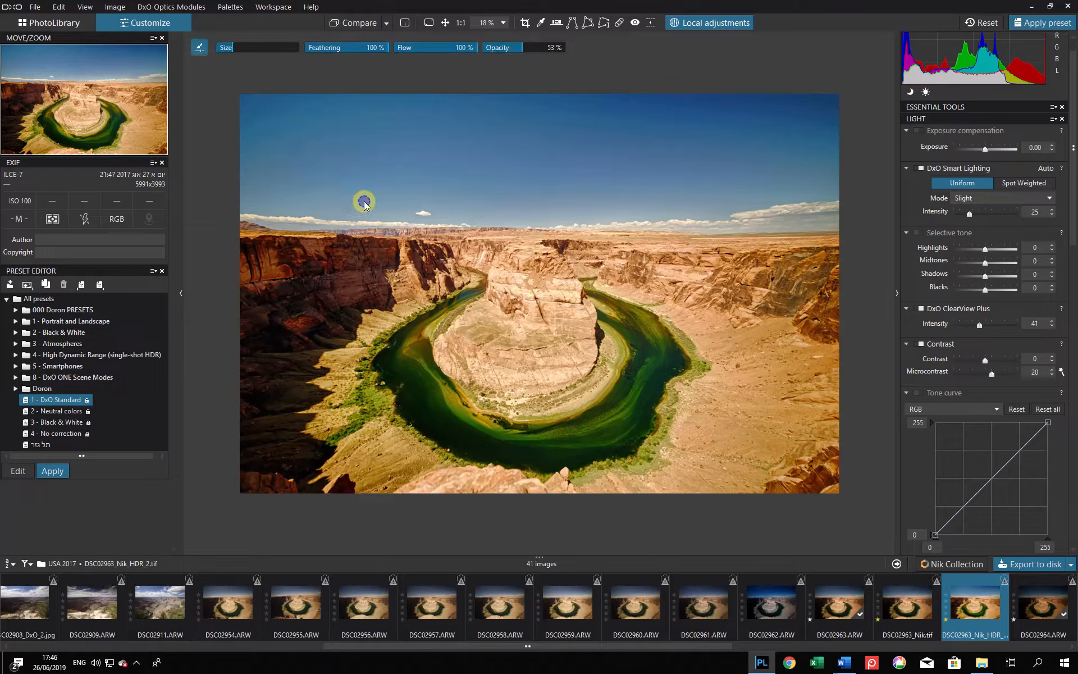
pyautogui.rightClick(363, 202)
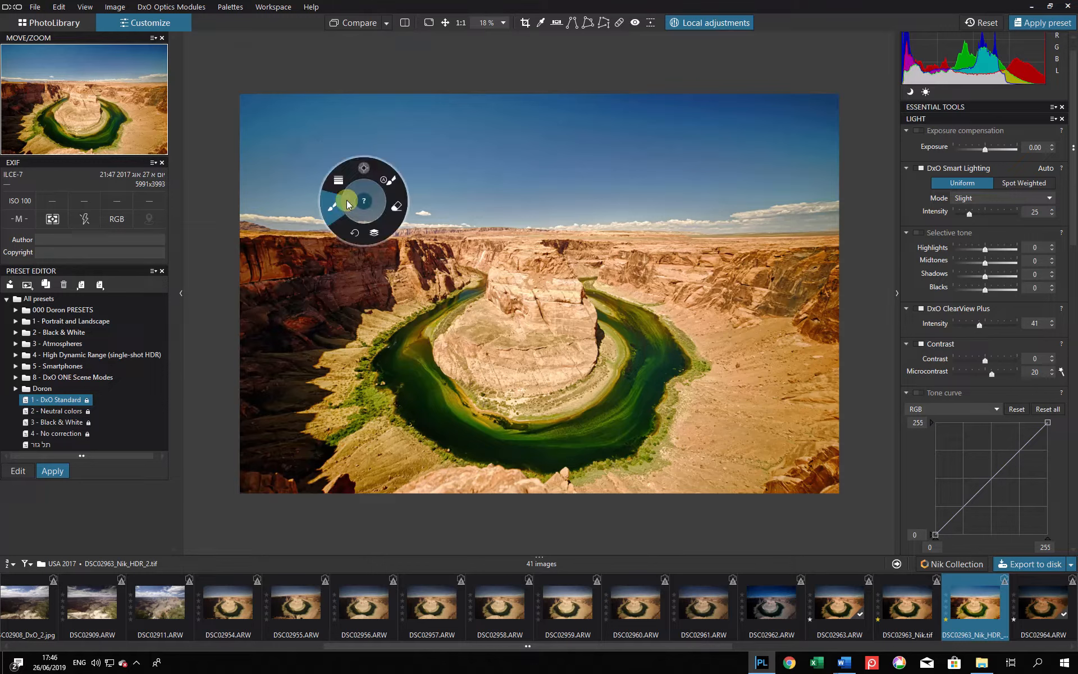
pyautogui.click(363, 170)
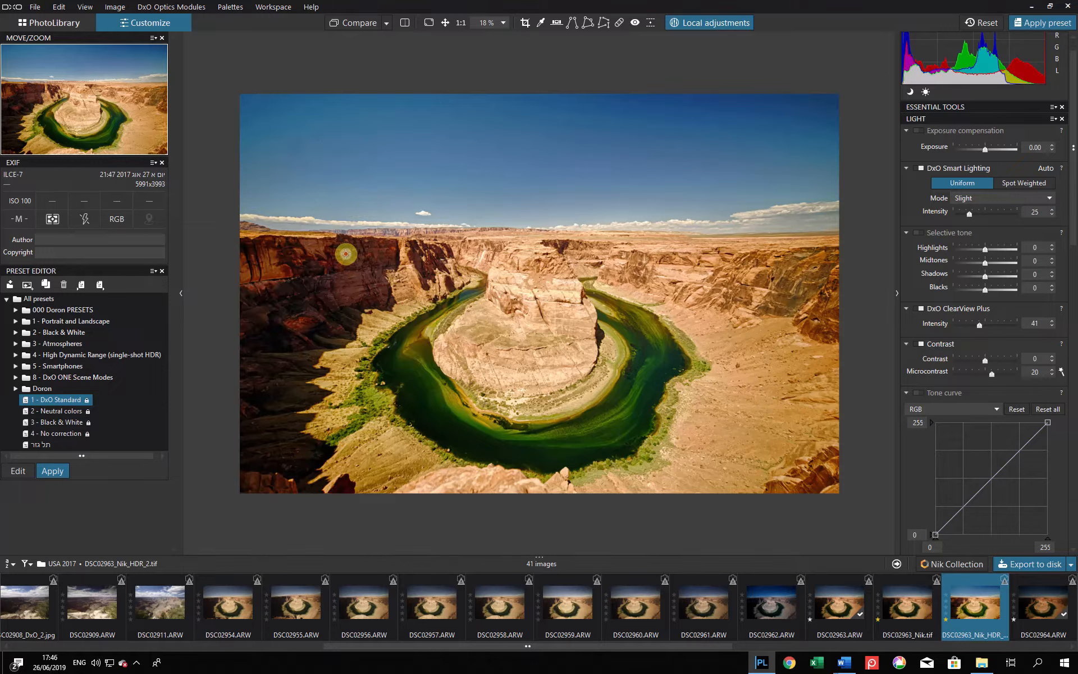
pyautogui.click(346, 254)
pyautogui.moveTo(419, 253); pyautogui.dragTo(447, 260)
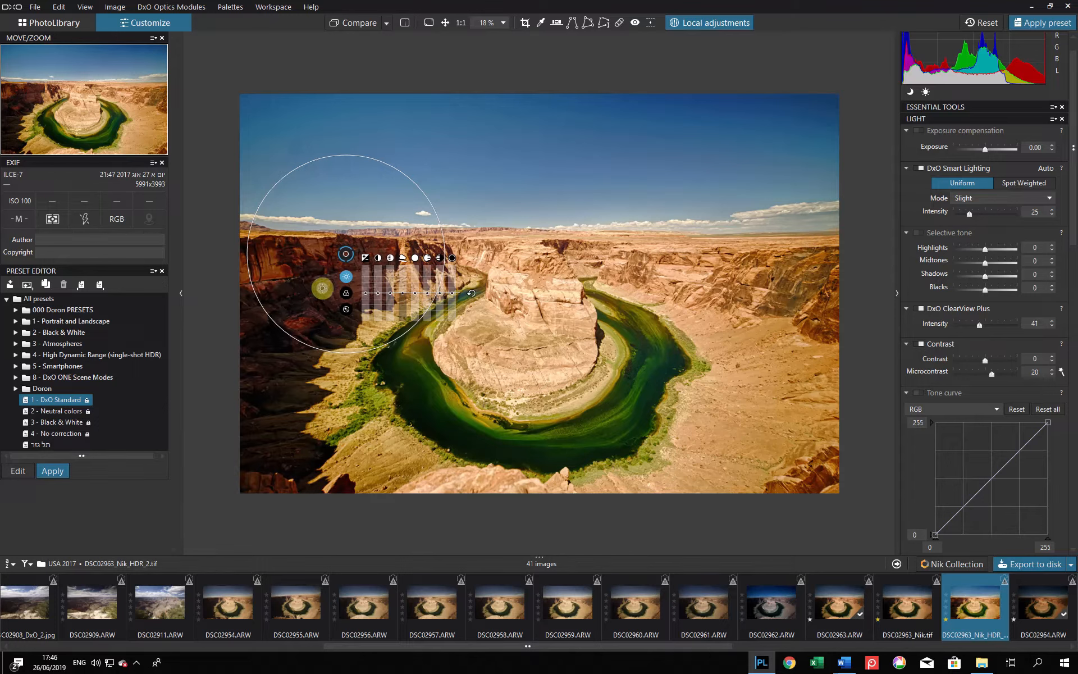
pyautogui.moveTo(346, 253); pyautogui.dragTo(345, 263)
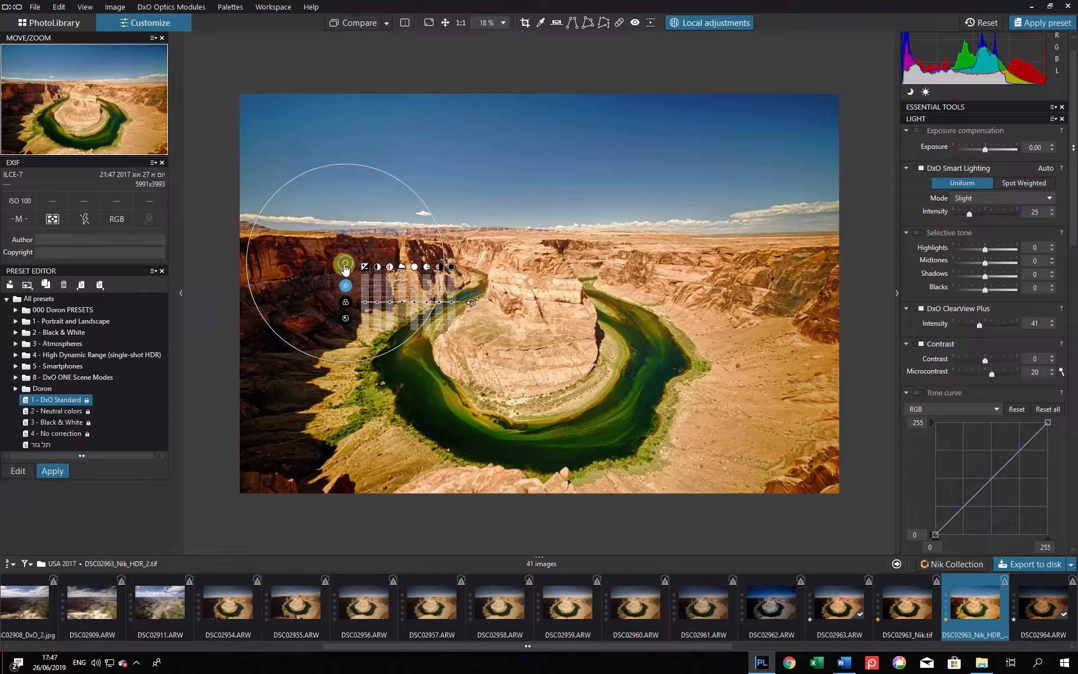
pyautogui.click(345, 264)
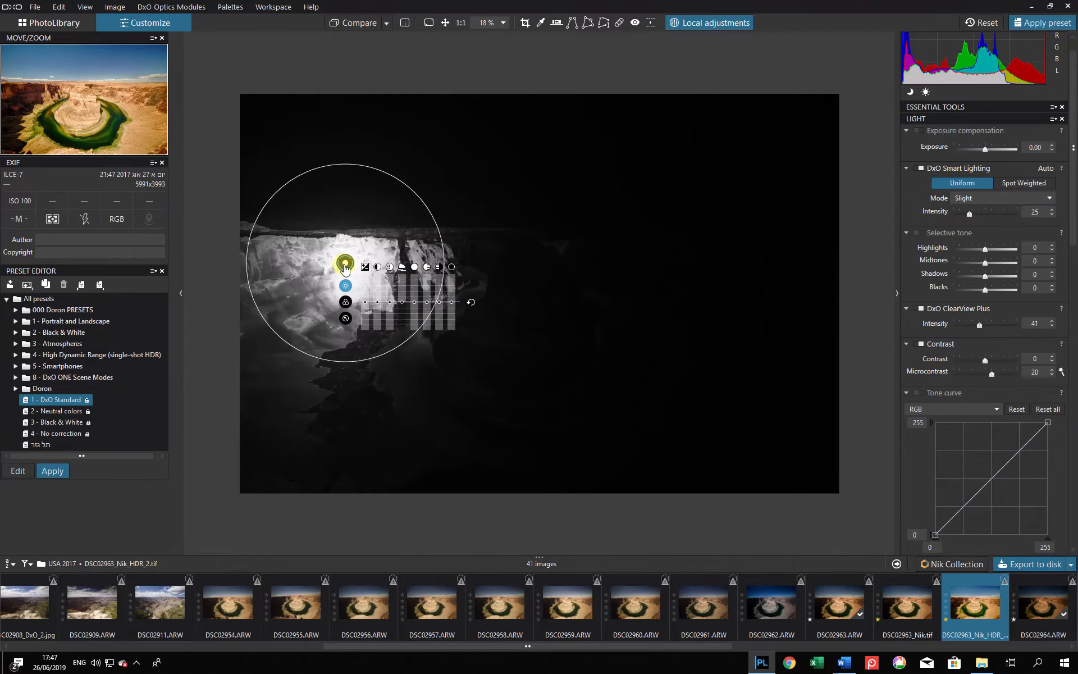
pyautogui.click(345, 264)
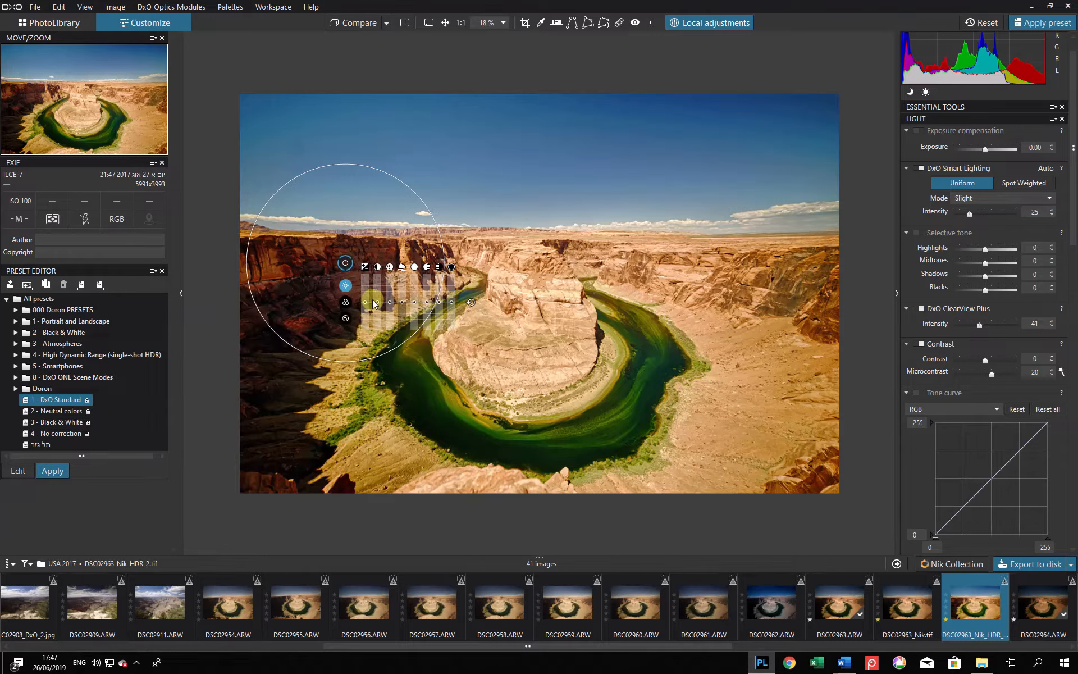
# Step: Raise the cliff control point's Shadows and add five linked points over the dark rocks down the photo's left side
pyautogui.click(439, 295)
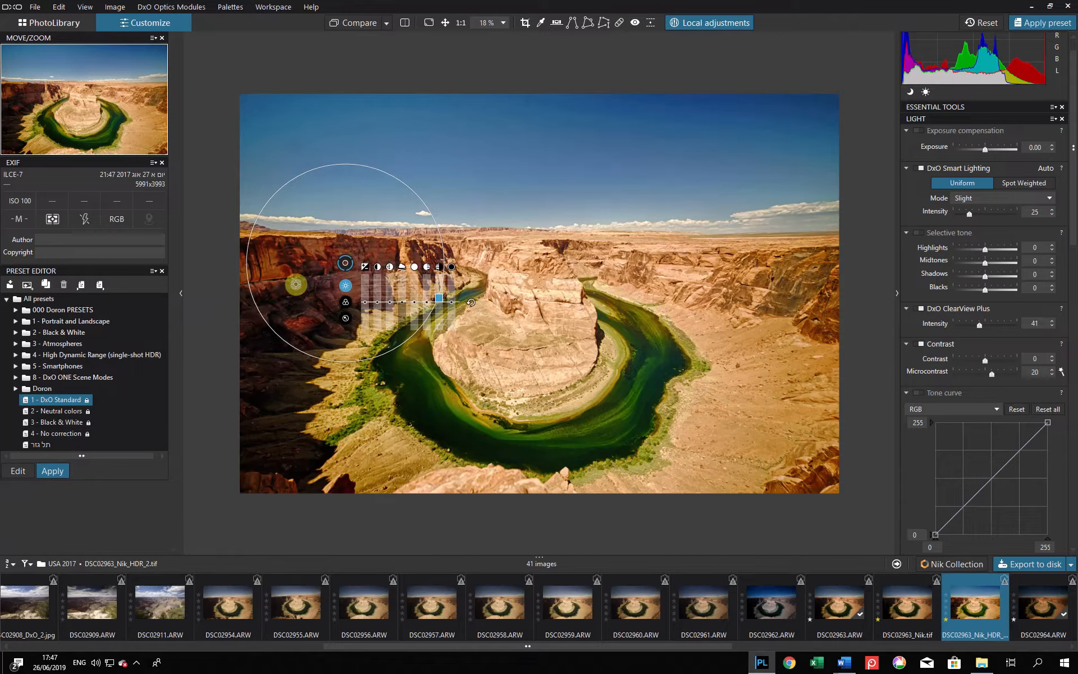
pyautogui.click(296, 284)
pyautogui.click(275, 349)
pyautogui.click(271, 412)
pyautogui.click(268, 475)
pyautogui.click(256, 344)
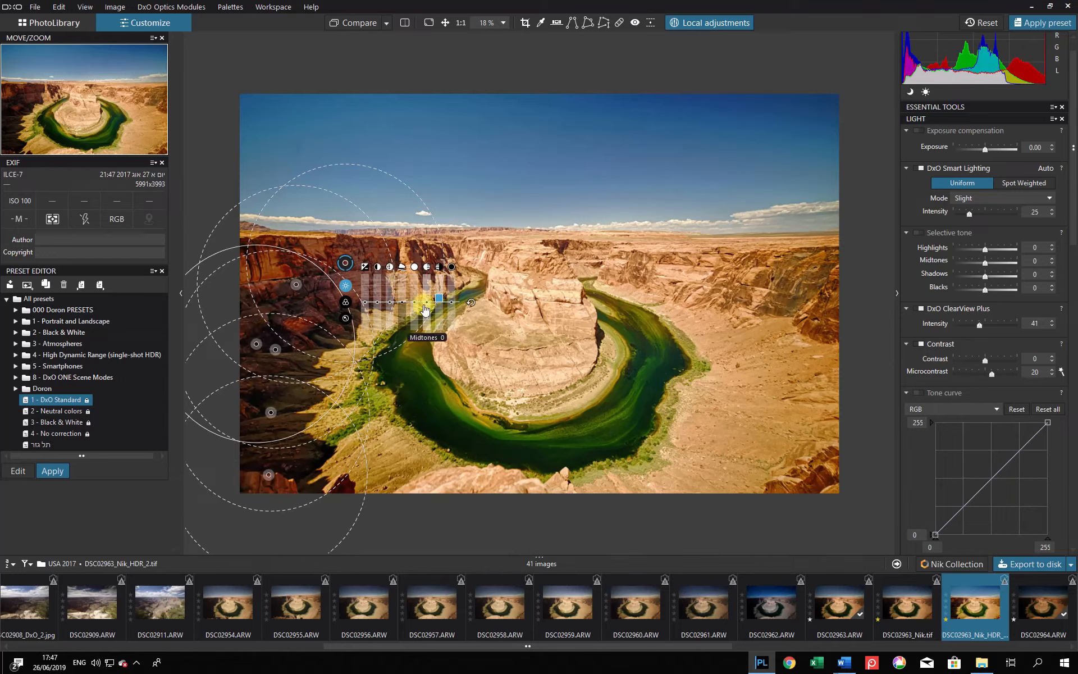
# Step: Slightly raise the Exposure of the linked control points on the dark cliffs and close the local adjustments
pyautogui.moveTo(366, 300)
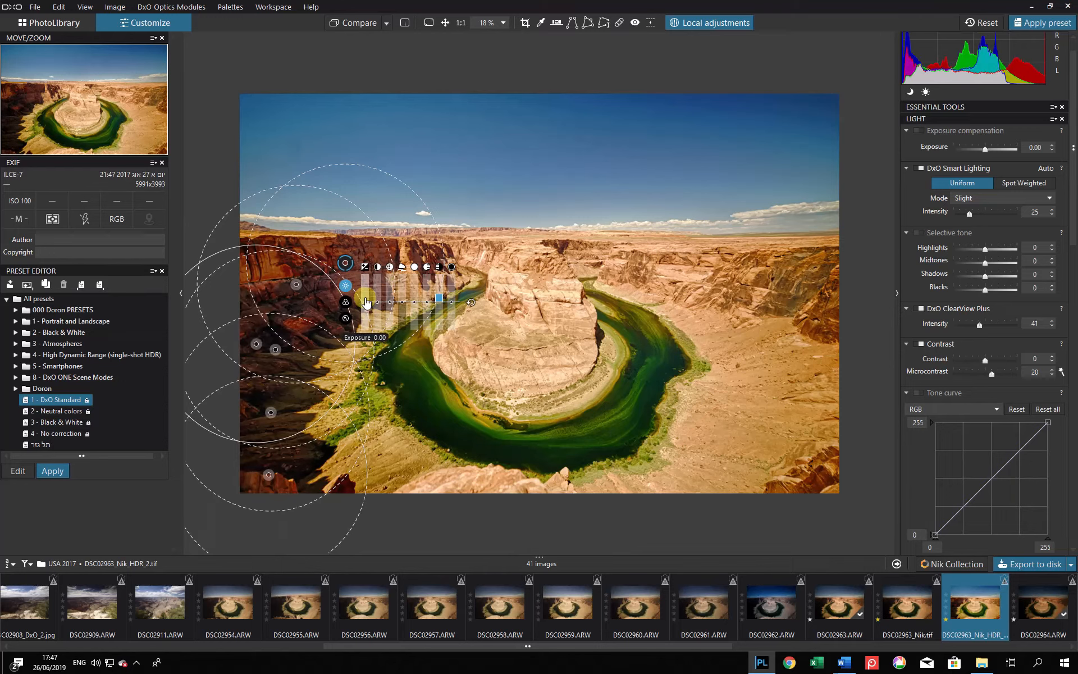
pyautogui.click(366, 299)
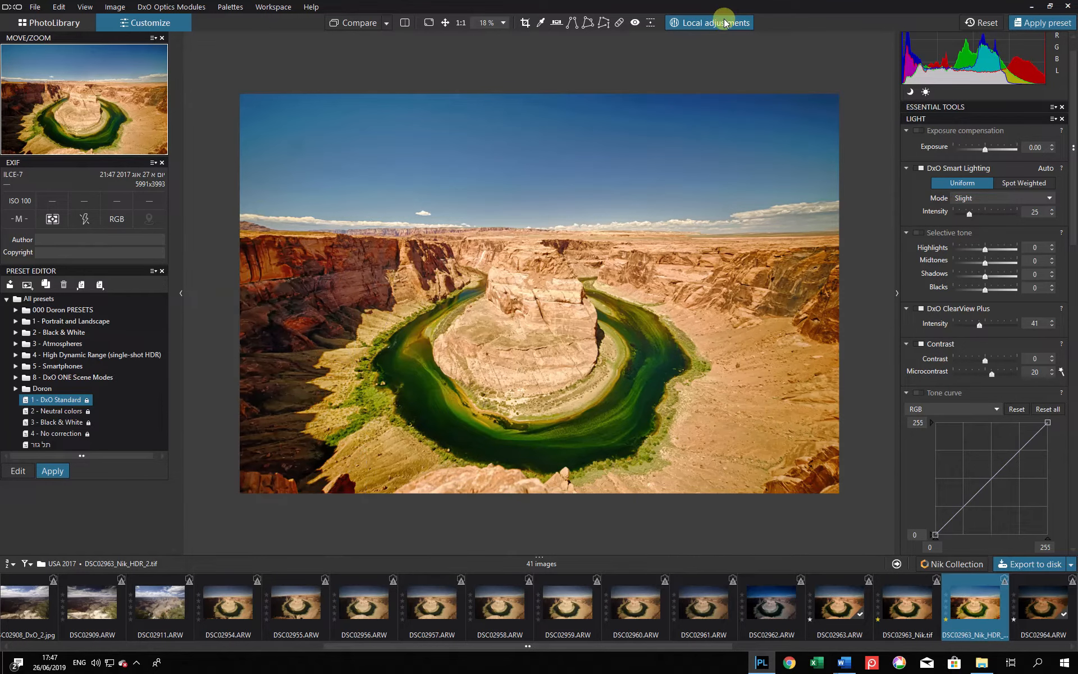
pyautogui.click(724, 23)
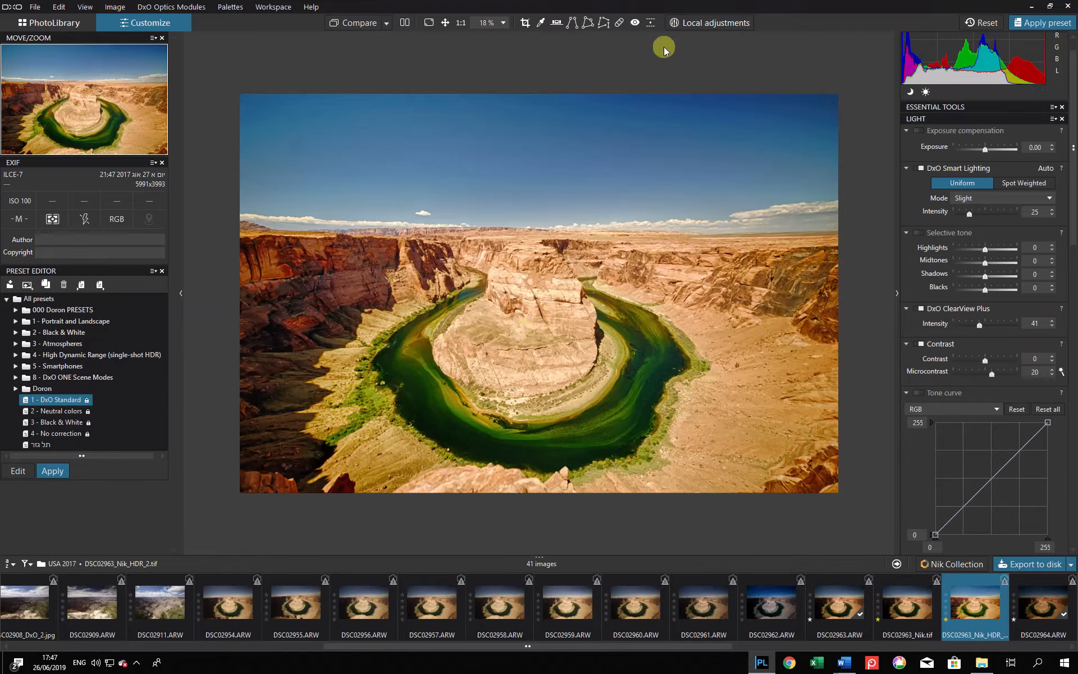
# Step: Add a second control point on the central rock, enlarge its radius to cover the formation, and check its mask
pyautogui.click(676, 25)
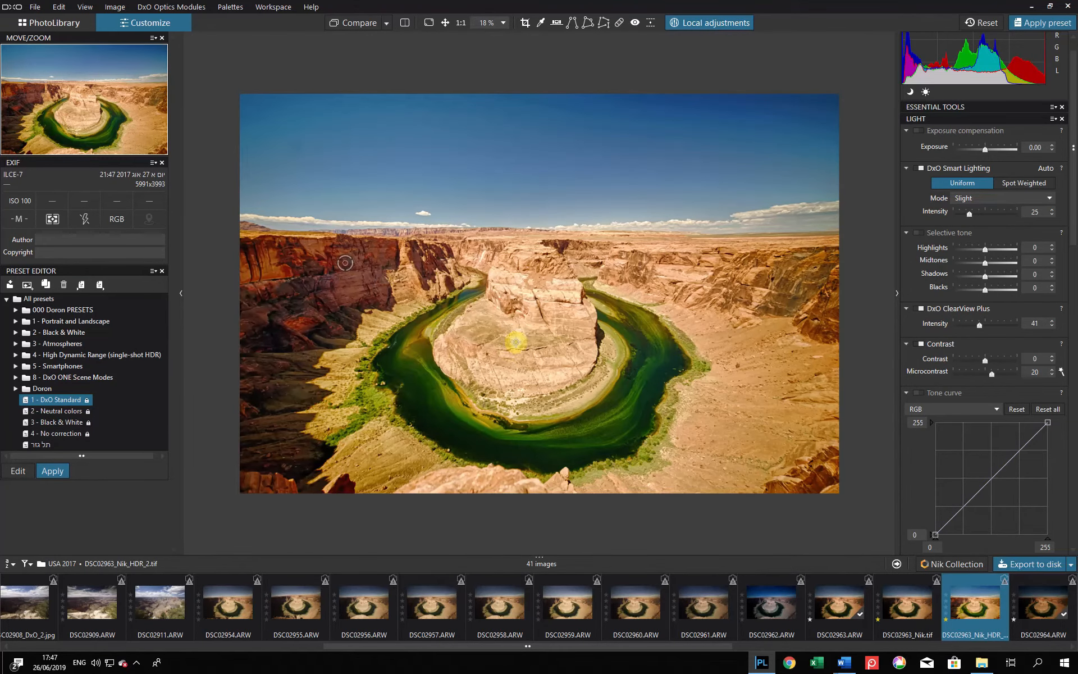
pyautogui.click(515, 342)
pyautogui.moveTo(543, 240); pyautogui.dragTo(539, 214)
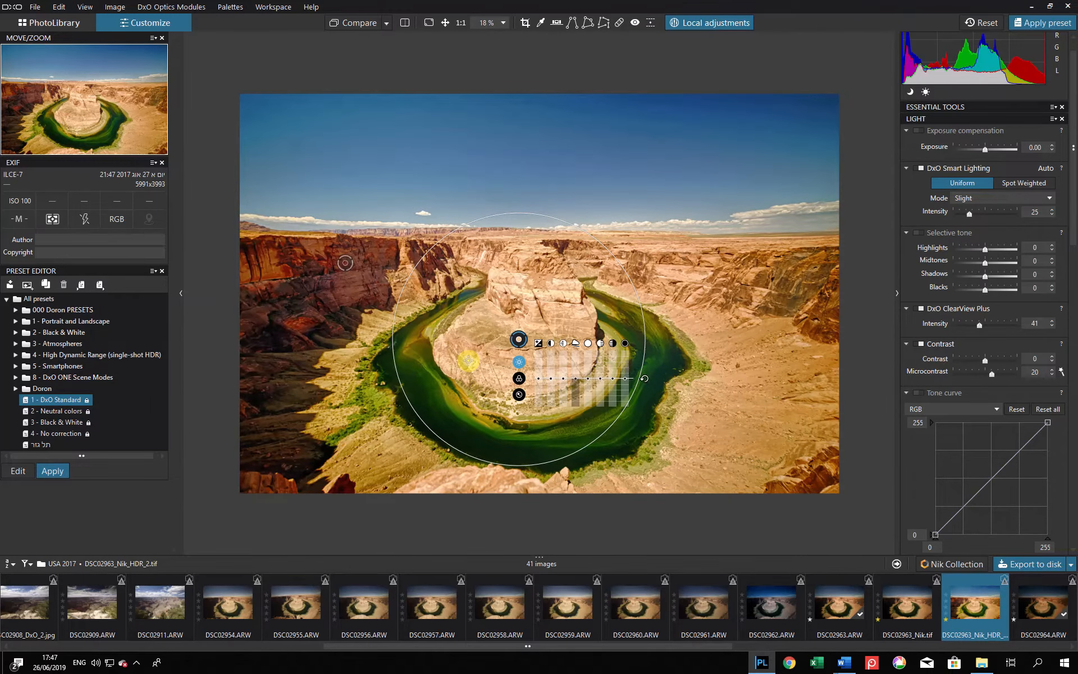
pyautogui.press('m')
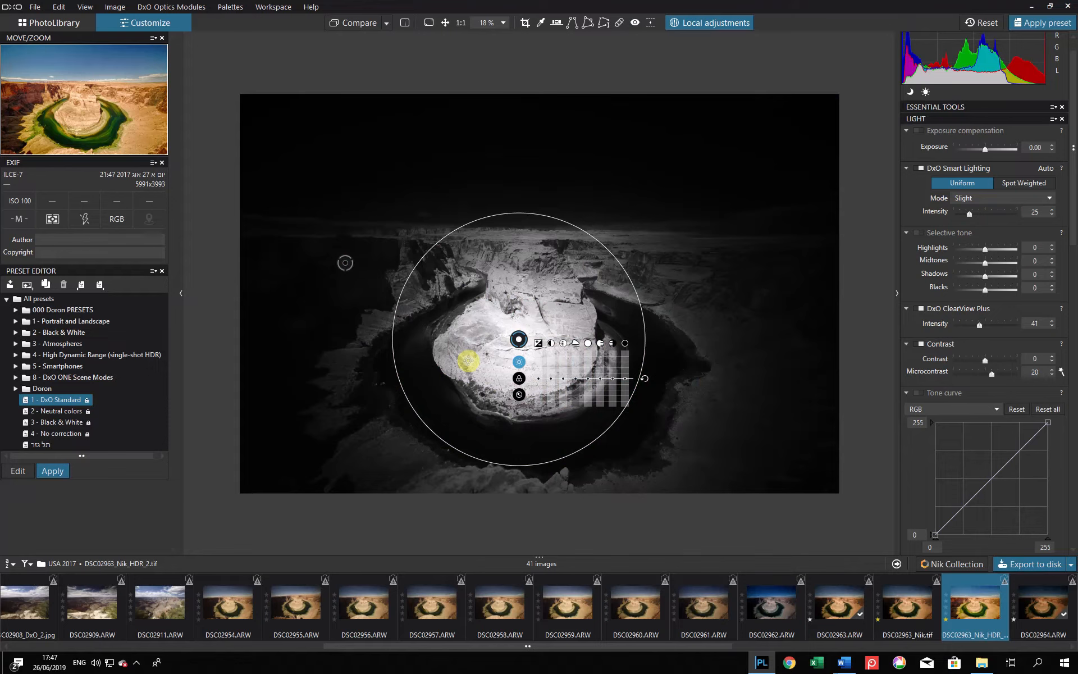
pyautogui.press('m')
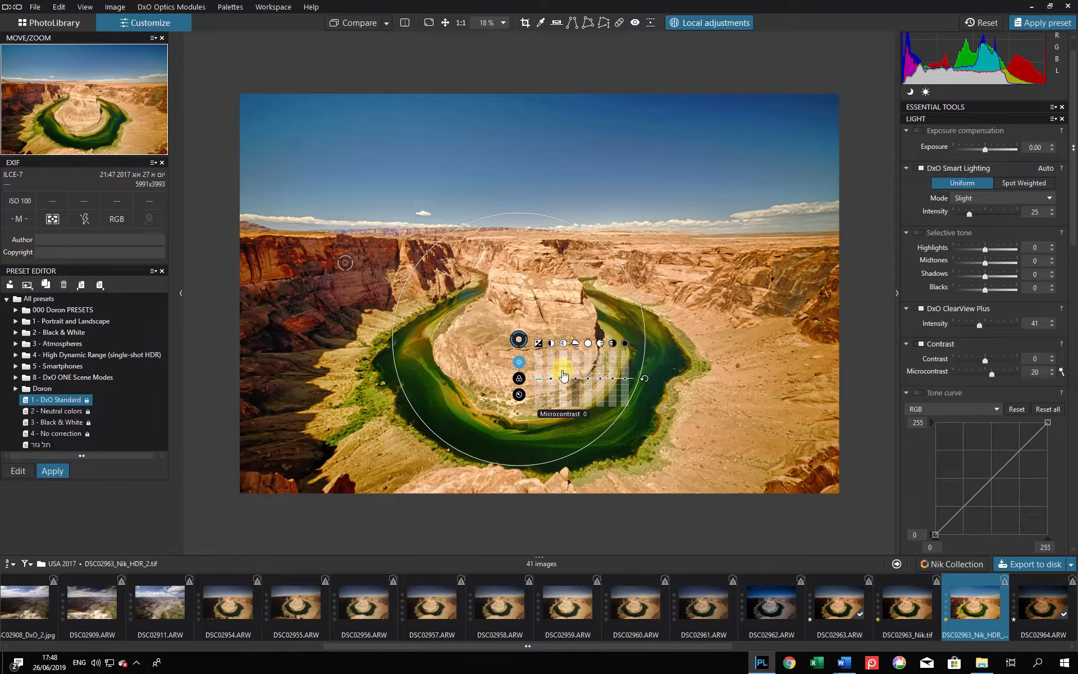
# Step: Raise Microcontrast and ClearView Plus and lower Highlights for the control point on the central rock
pyautogui.moveTo(562, 374); pyautogui.dragTo(564, 374)
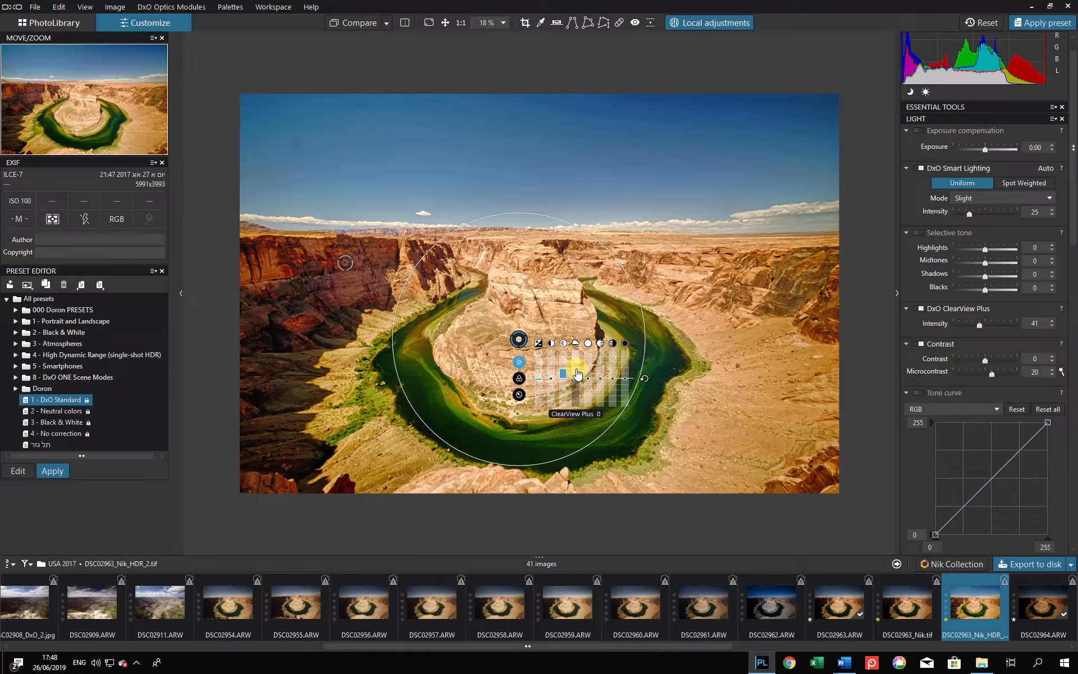
pyautogui.click(577, 373)
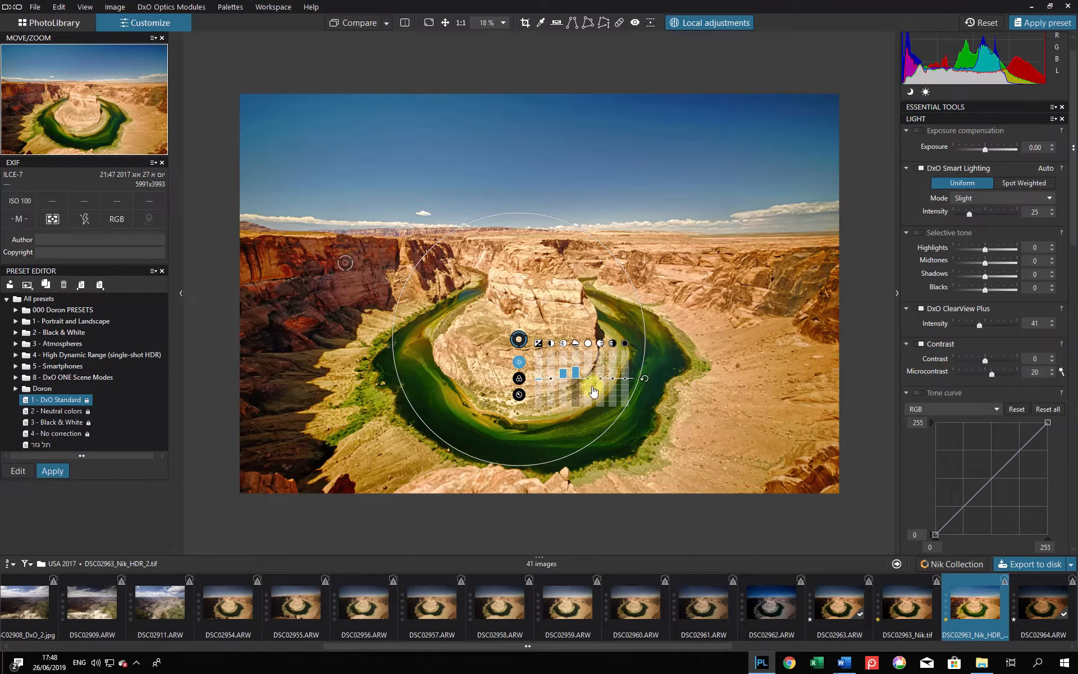
pyautogui.click(589, 383)
pyautogui.click(589, 385)
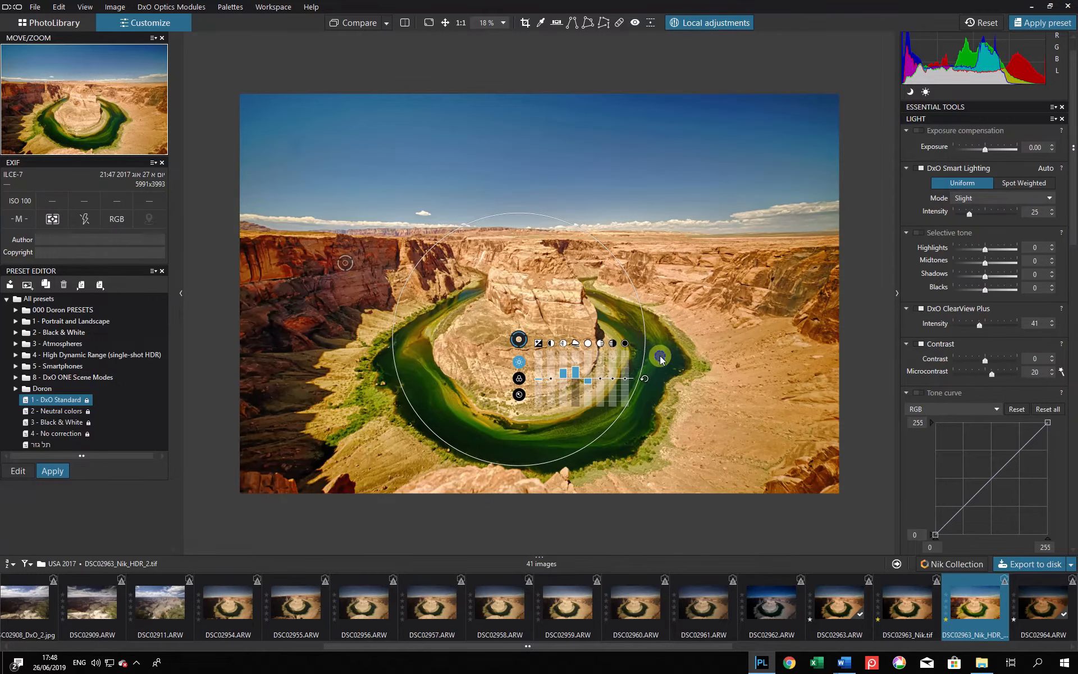
# Step: Create a new mask with a control point on the green river and enlarge its radius, using the mask preview, to cover the whole bend
pyautogui.rightClick(661, 359)
pyautogui.click(665, 389)
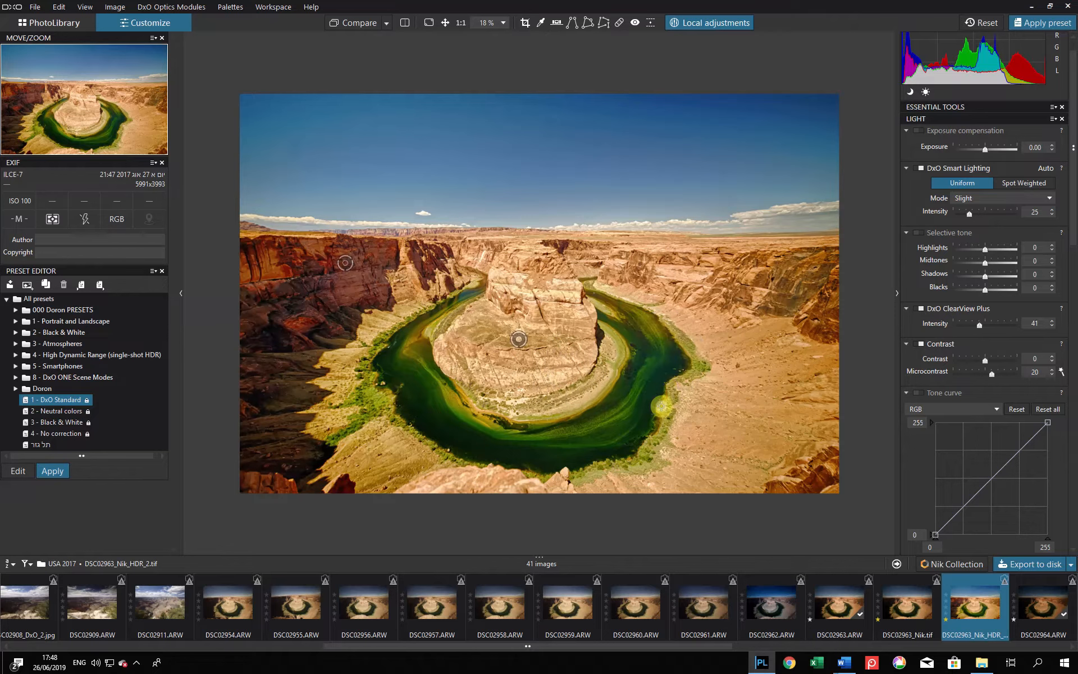
pyautogui.click(661, 367)
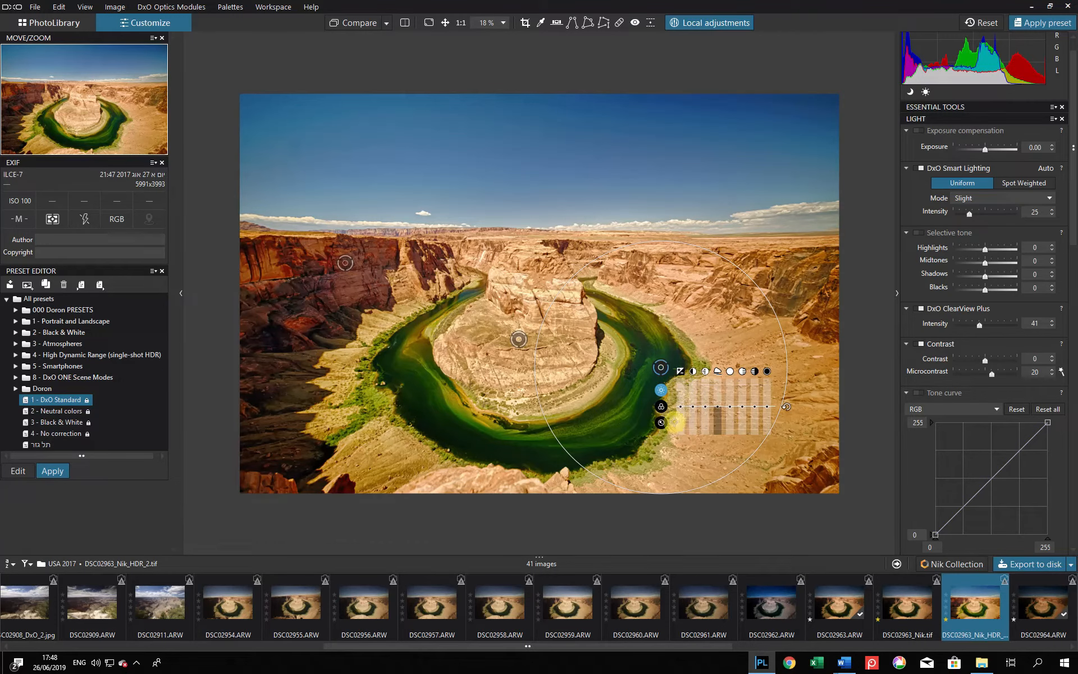
pyautogui.click(666, 373)
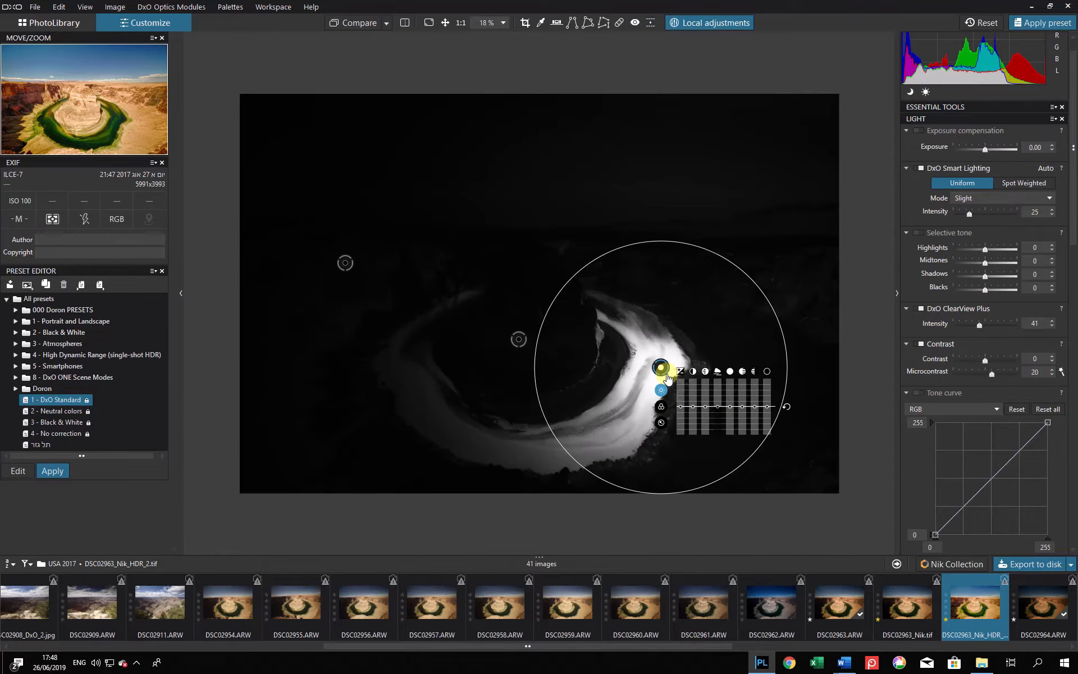
pyautogui.moveTo(555, 293); pyautogui.dragTo(356, 274)
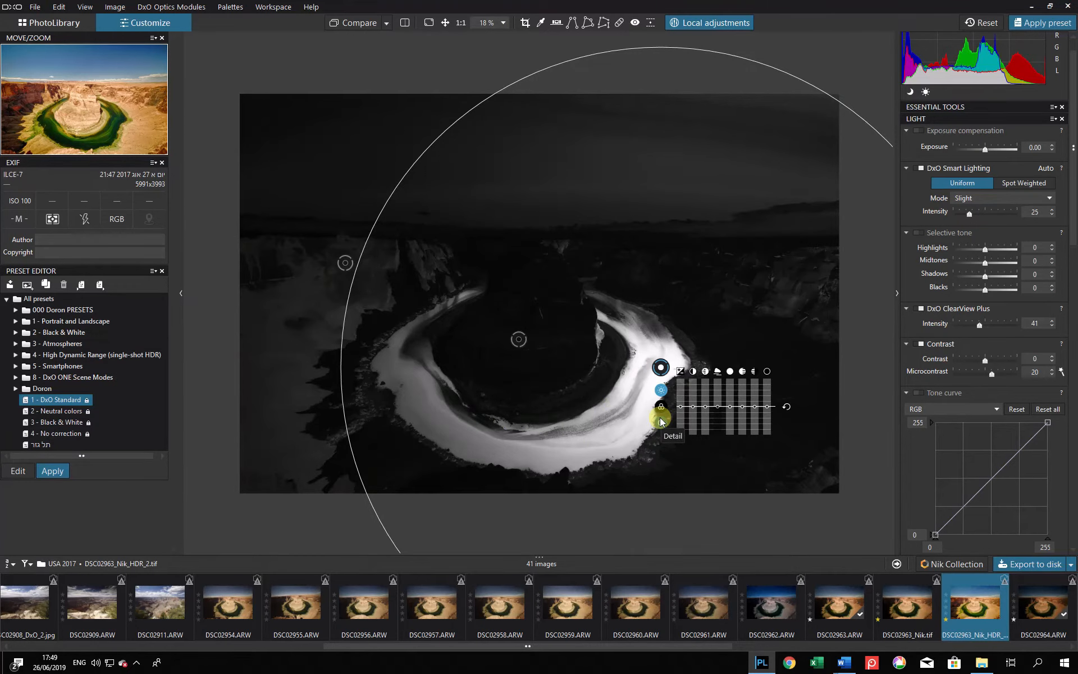
pyautogui.press('m')
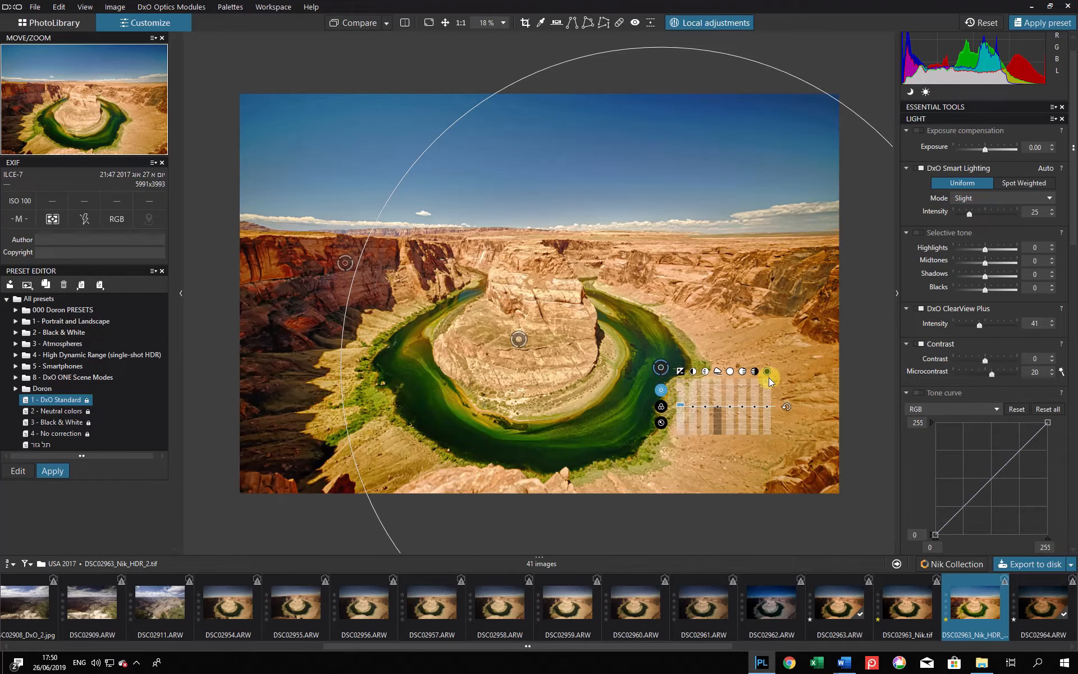
pyautogui.click(661, 391)
pyautogui.click(658, 408)
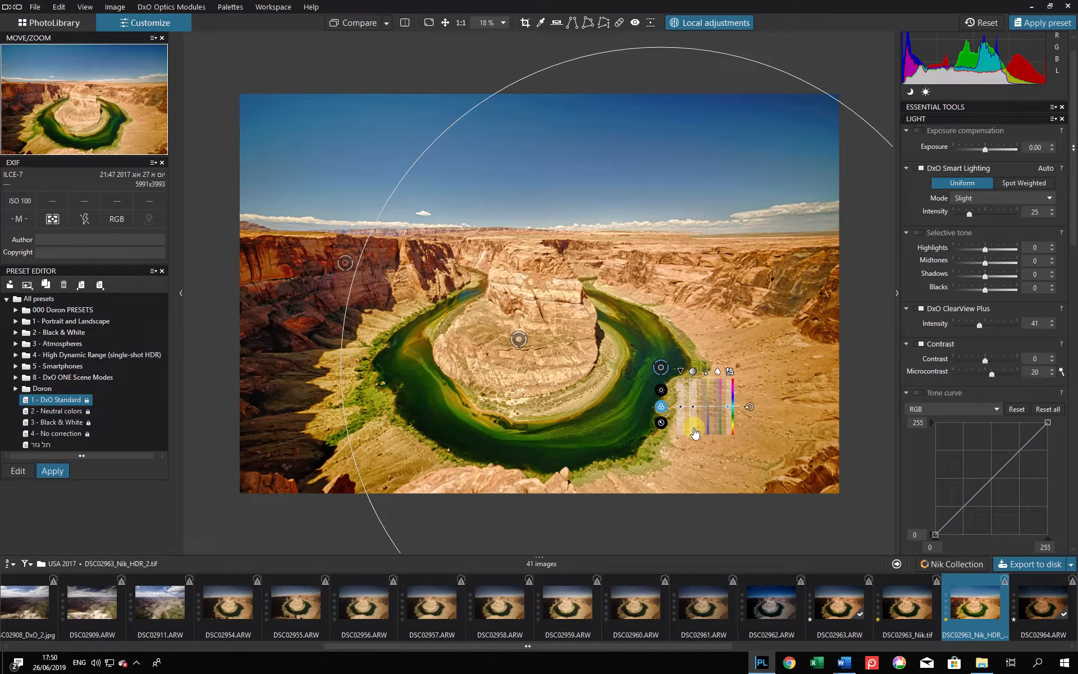
pyautogui.click(662, 421)
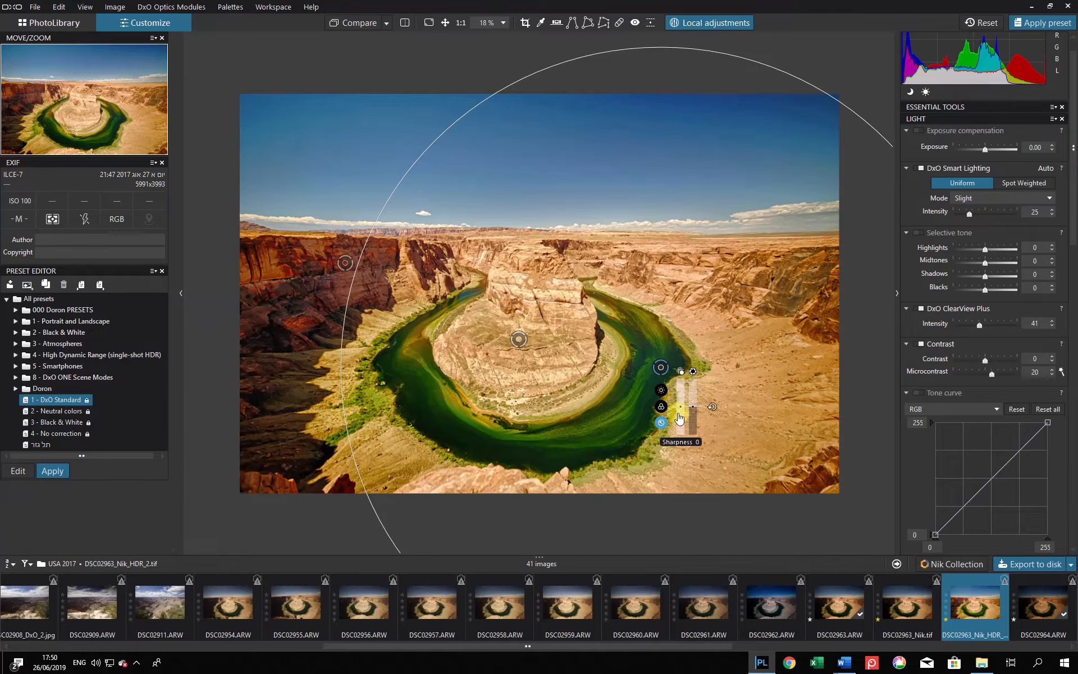
pyautogui.click(660, 391)
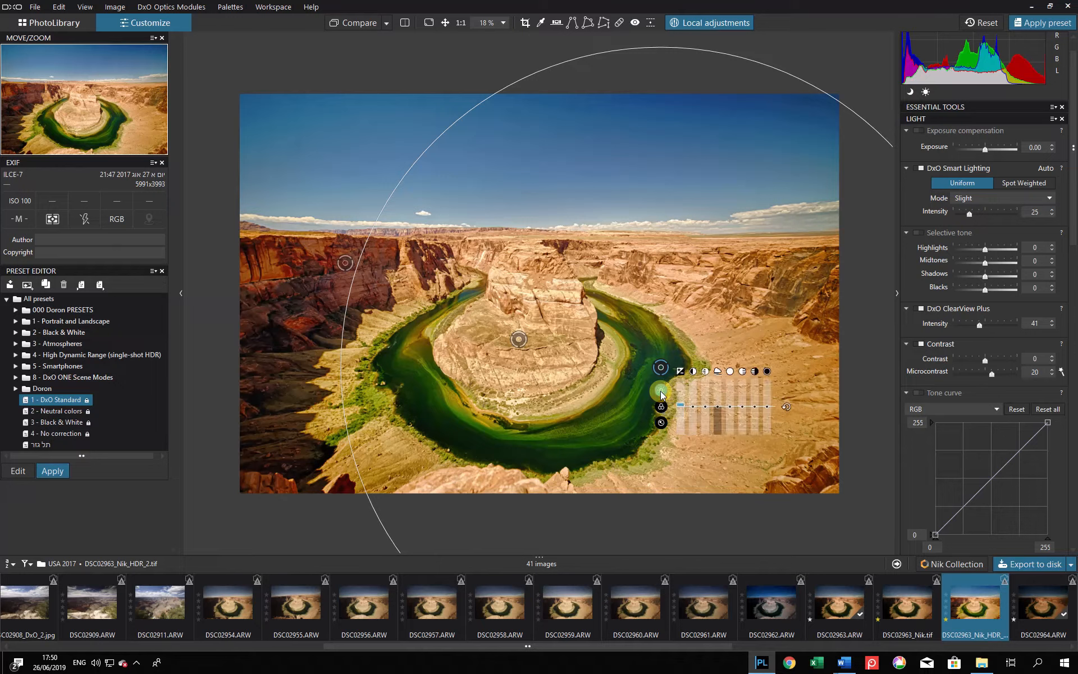
# Step: Set the river control point's Vibrancy to 30 and strongly raise its Saturation
pyautogui.click(661, 404)
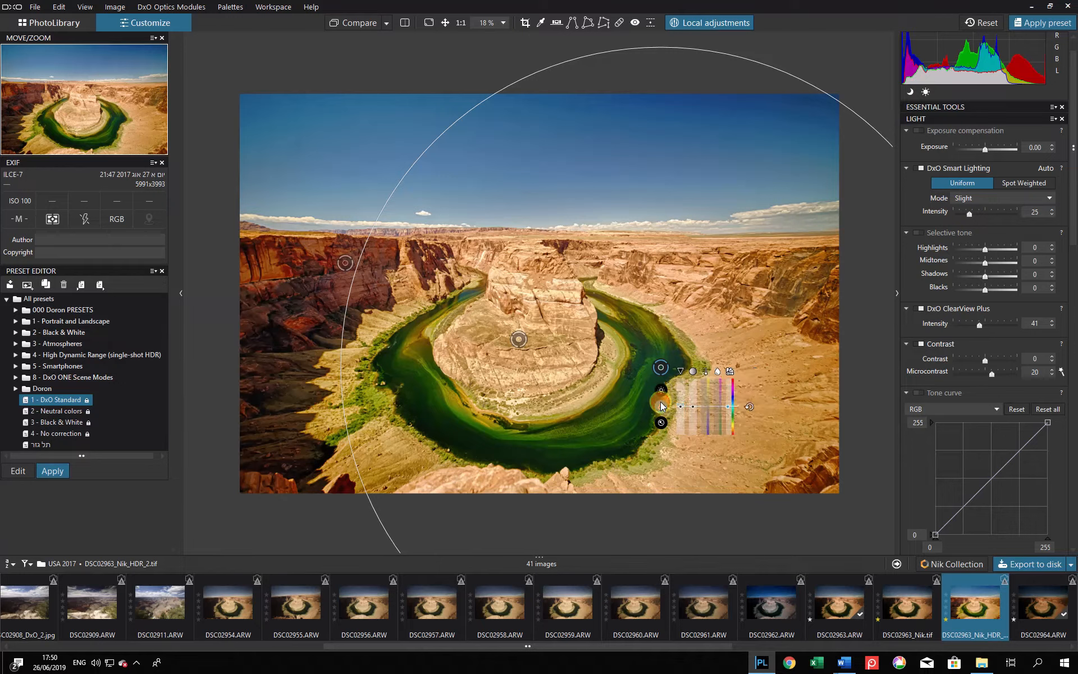
pyautogui.click(693, 402)
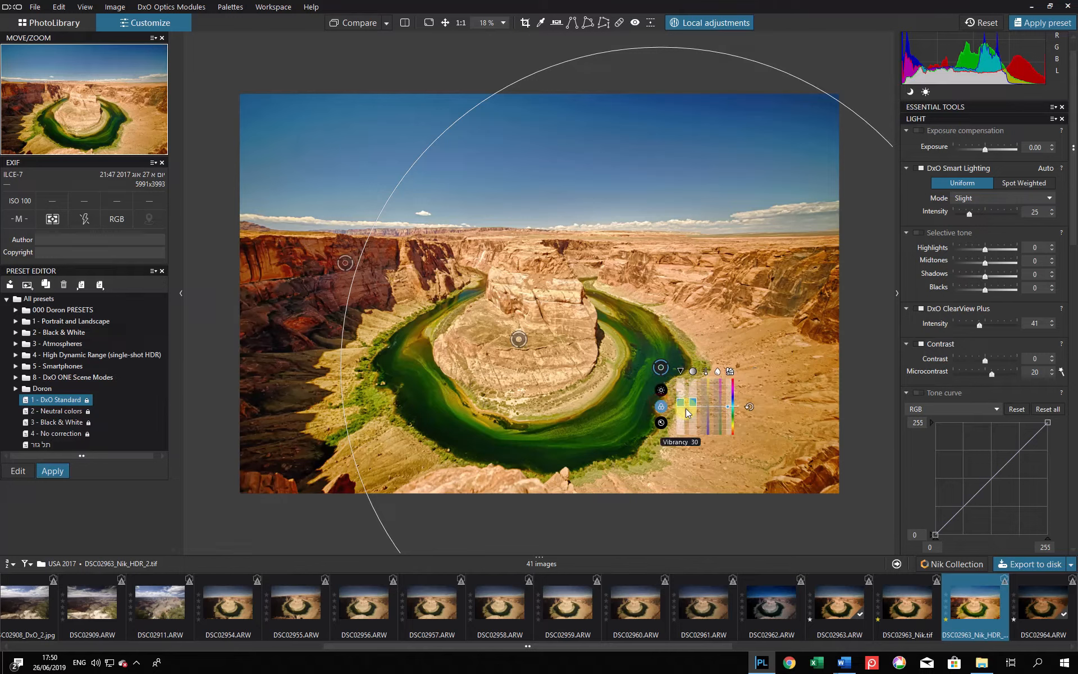
pyautogui.moveTo(693, 399); pyautogui.dragTo(692, 394)
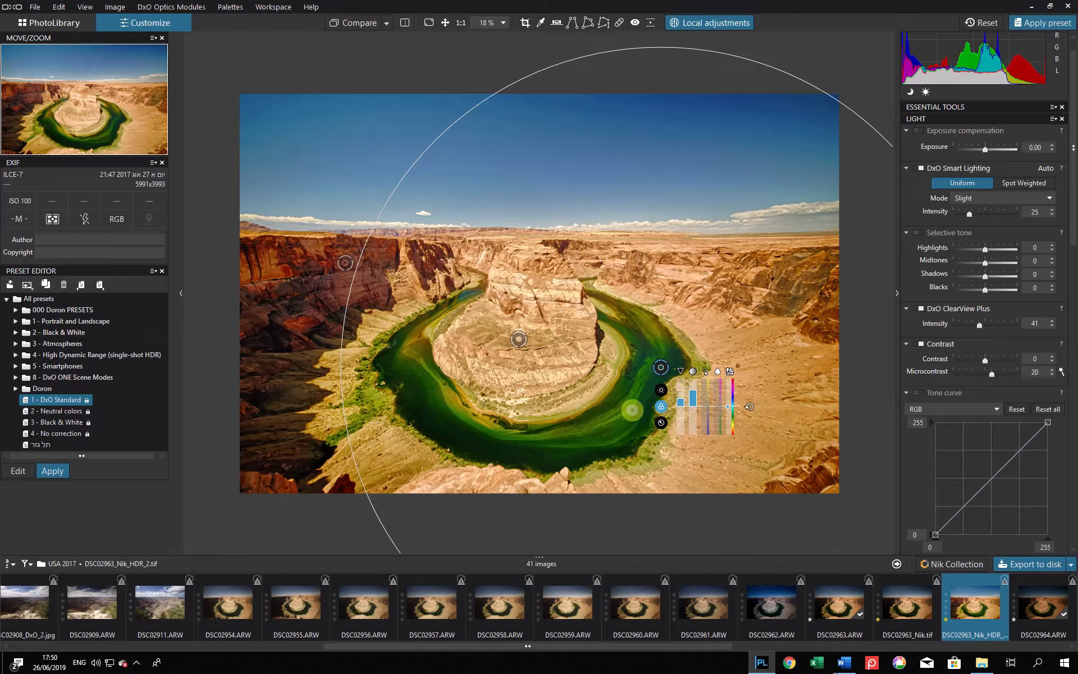
# Step: Try brighter and darker Exposure values for the river control point, keep it slightly raised, and leave local adjustments
pyautogui.click(661, 390)
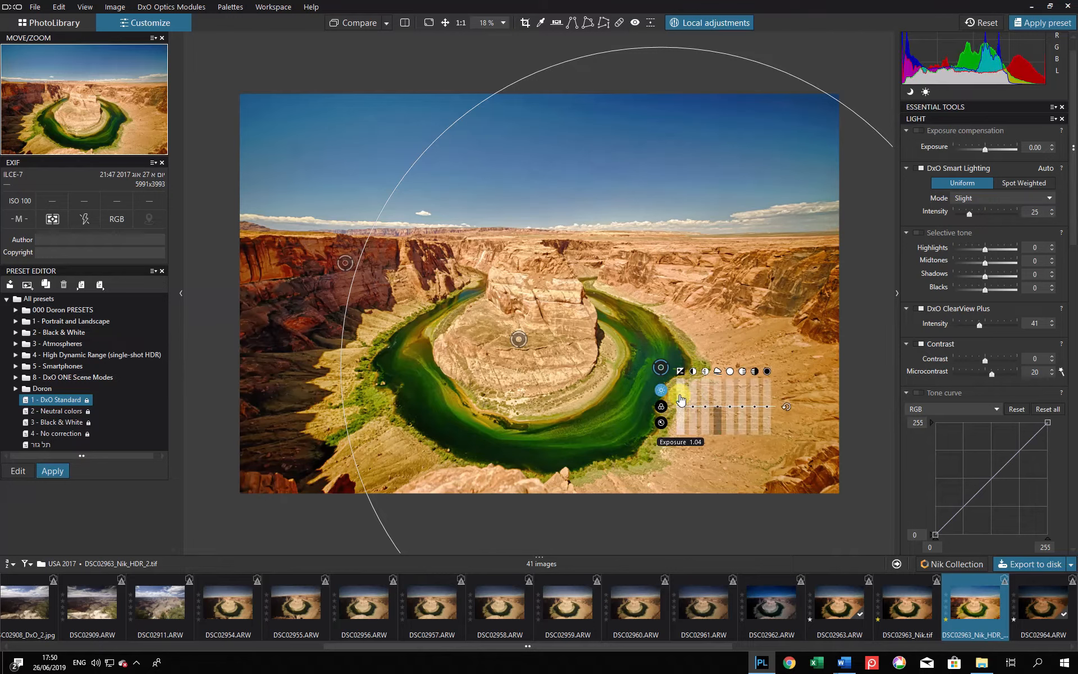
pyautogui.click(680, 396)
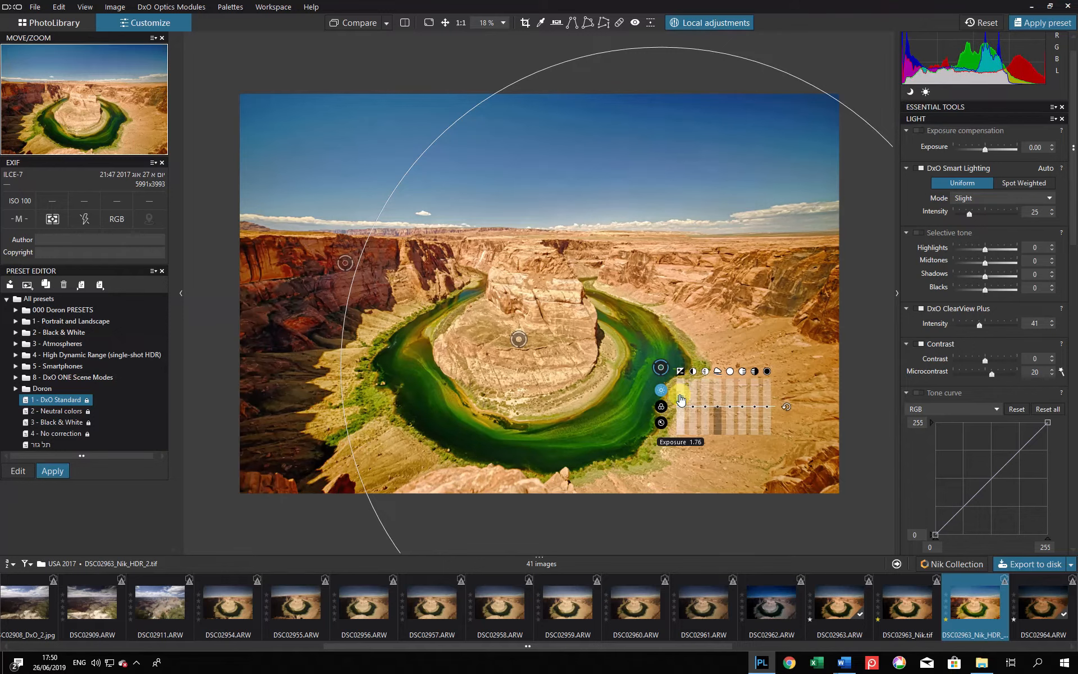
pyautogui.moveTo(680, 402); pyautogui.dragTo(681, 406)
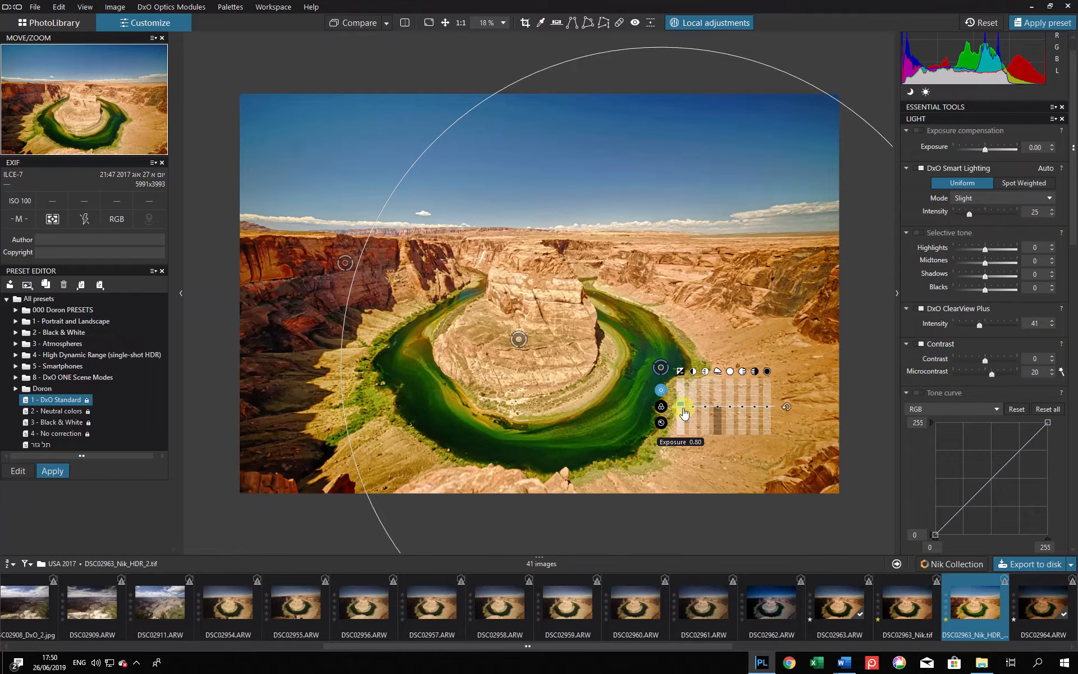
pyautogui.click(682, 416)
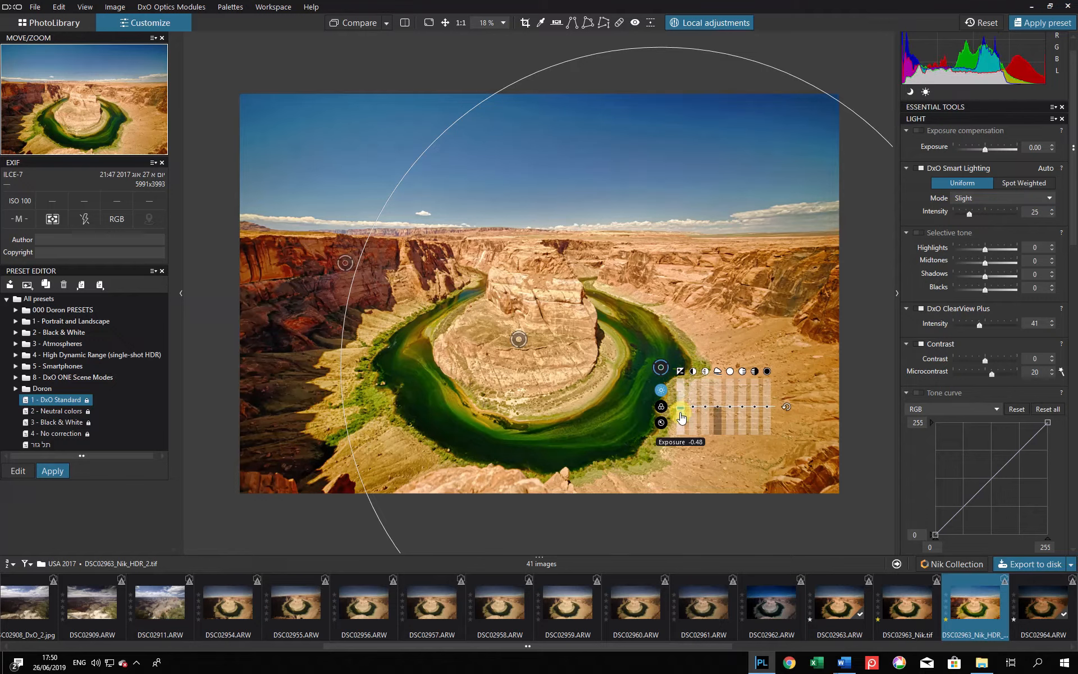
pyautogui.moveTo(682, 416); pyautogui.dragTo(682, 406)
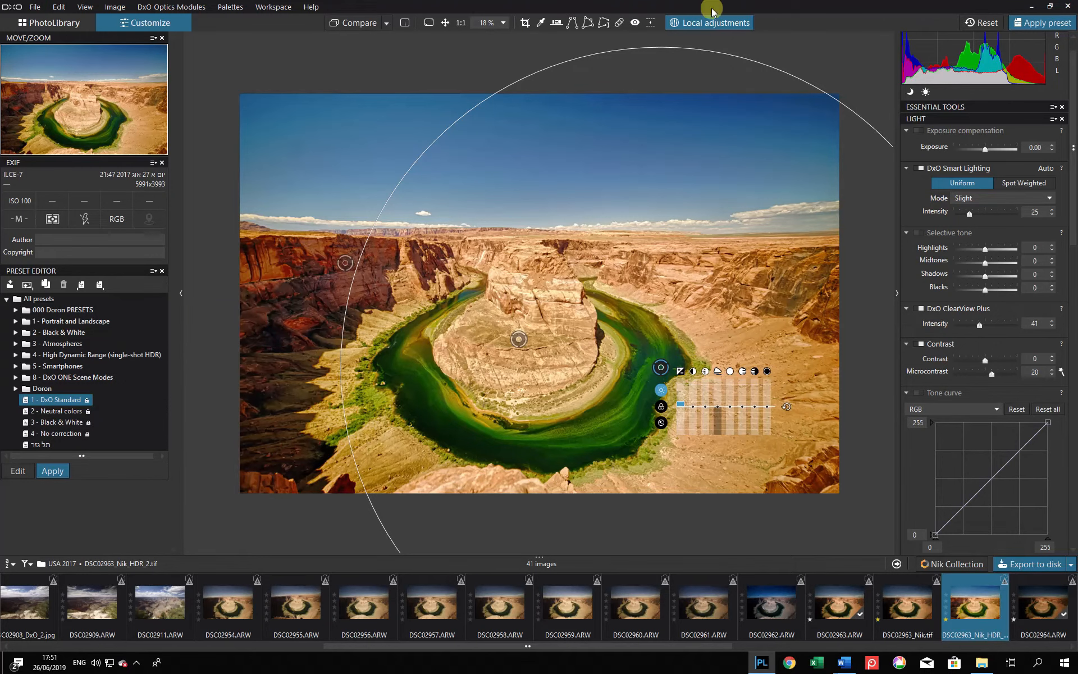
pyautogui.click(714, 22)
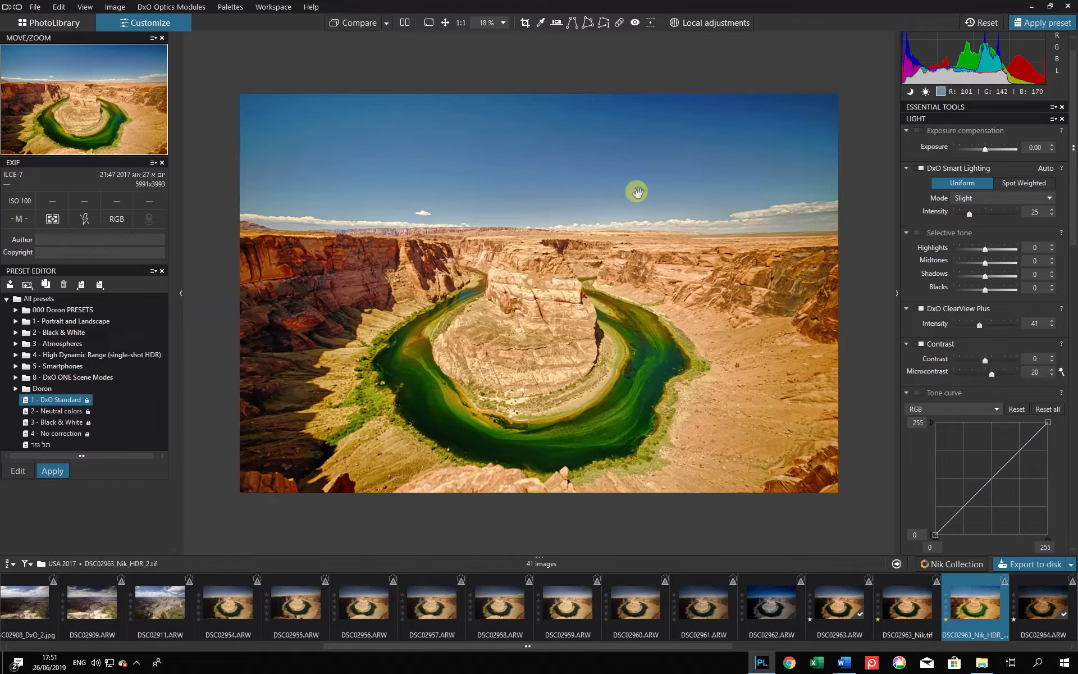
# Step: Reopen local adjustments and add a graduated filter at the horizon that fades downward over the upper canyon
pyautogui.click(716, 23)
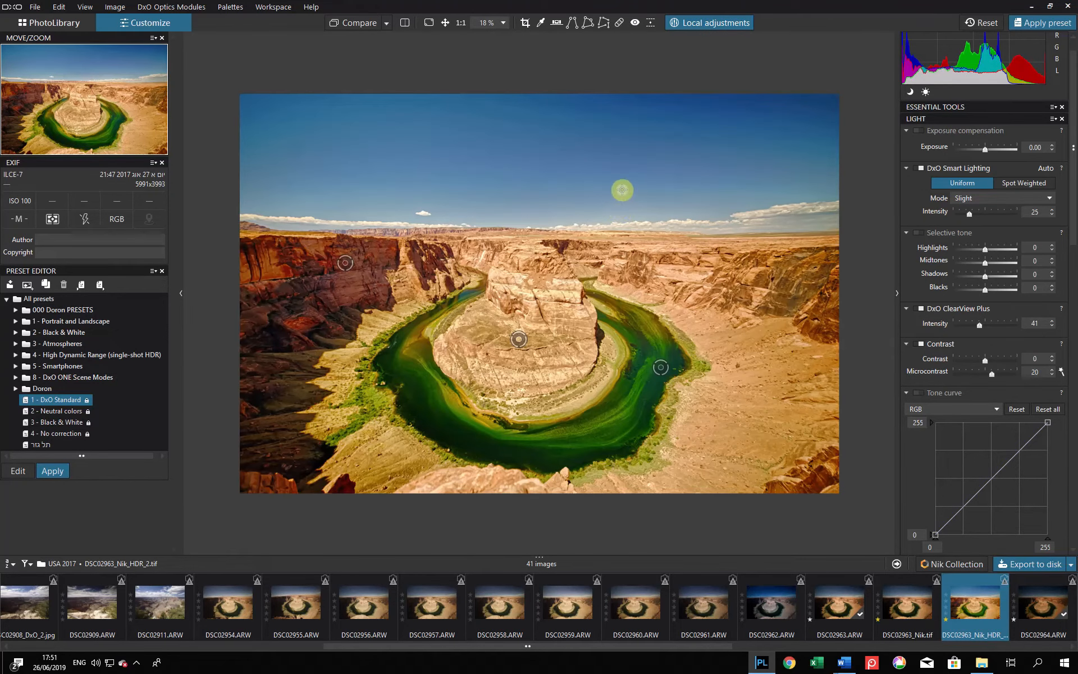
pyautogui.rightClick(621, 190)
pyautogui.click(593, 171)
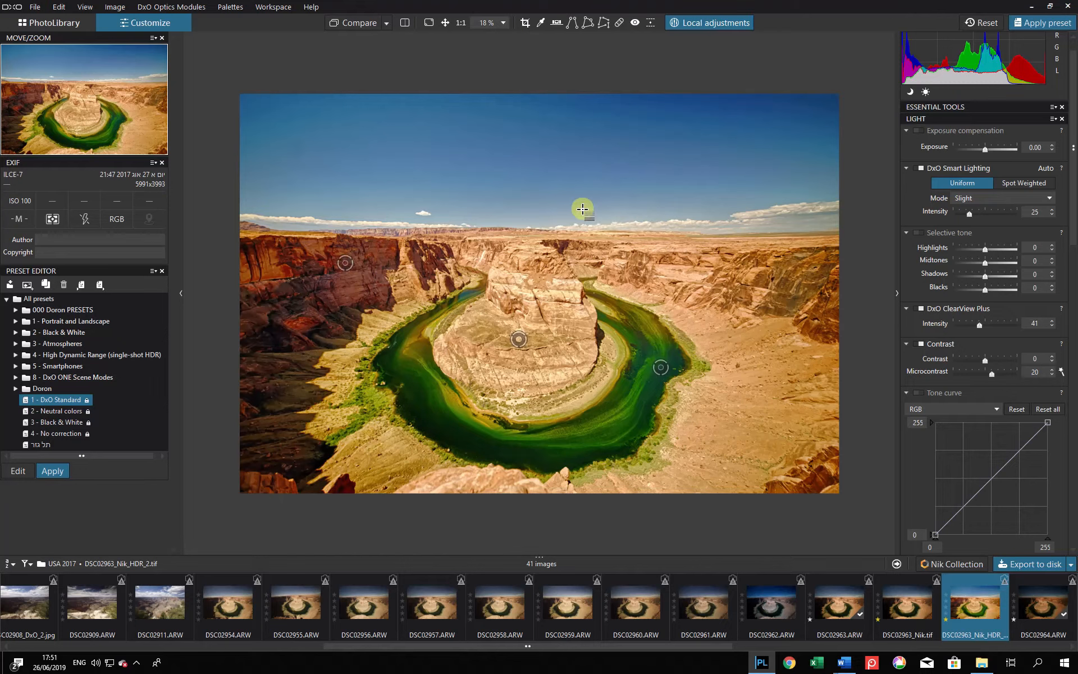
pyautogui.moveTo(581, 209); pyautogui.dragTo(561, 264)
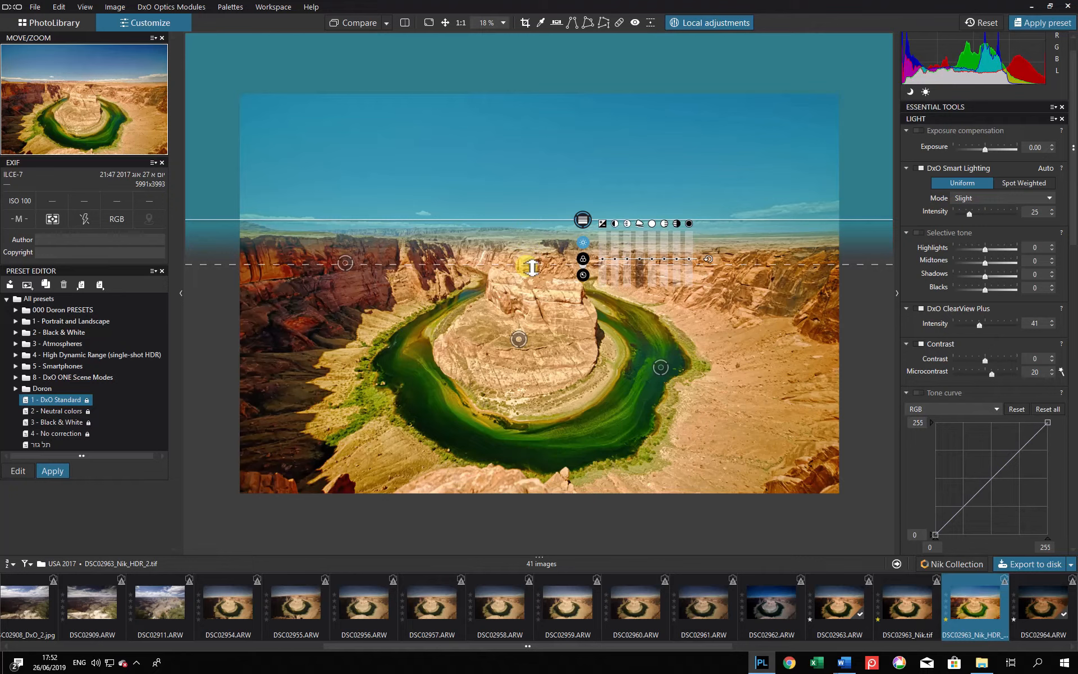
# Step: Lower the horizon graduated filter's Exposure slightly and raise its Contrast, Microcontrast and ClearView Plus
pyautogui.moveTo(602, 259); pyautogui.dragTo(603, 269)
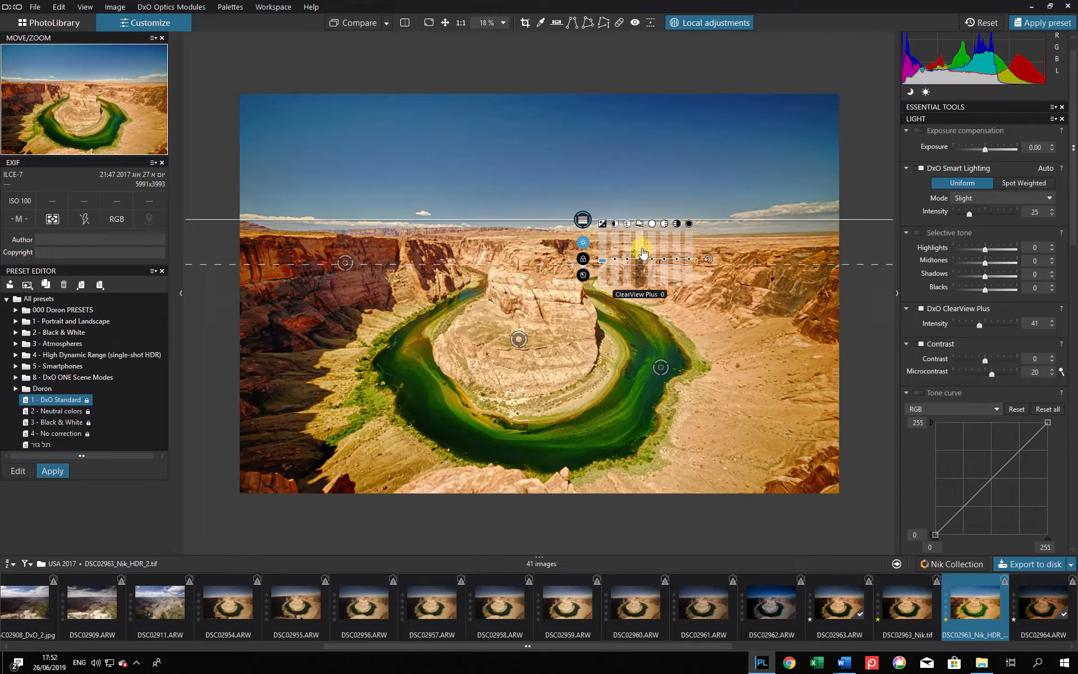
pyautogui.moveTo(629, 262); pyautogui.dragTo(629, 257)
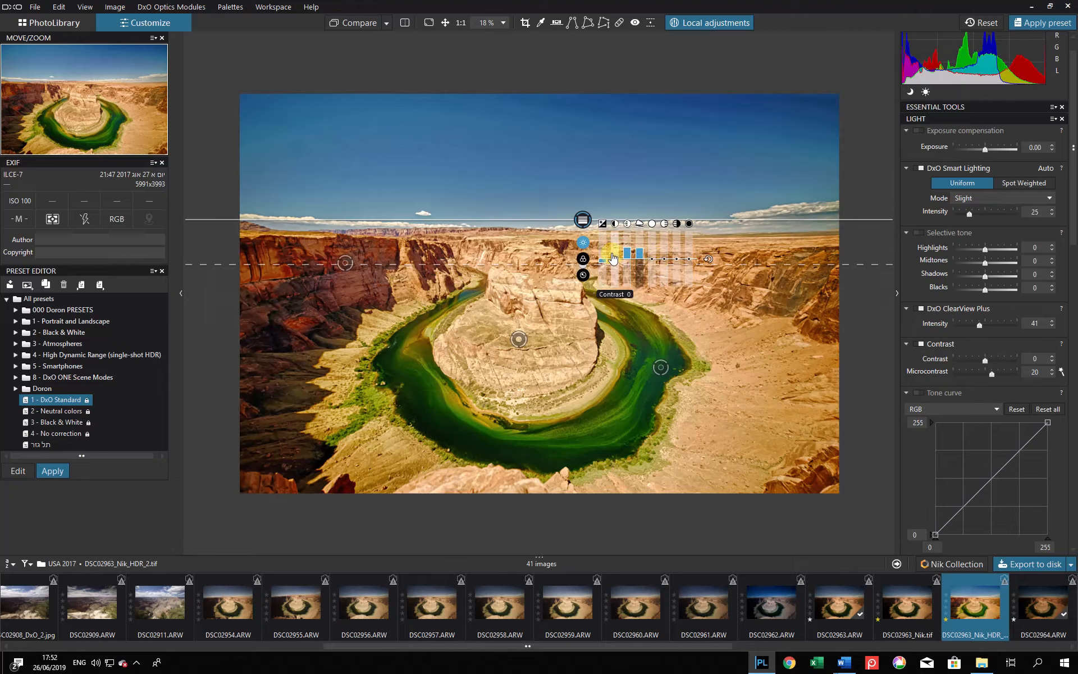
pyautogui.moveTo(613, 257); pyautogui.dragTo(612, 257)
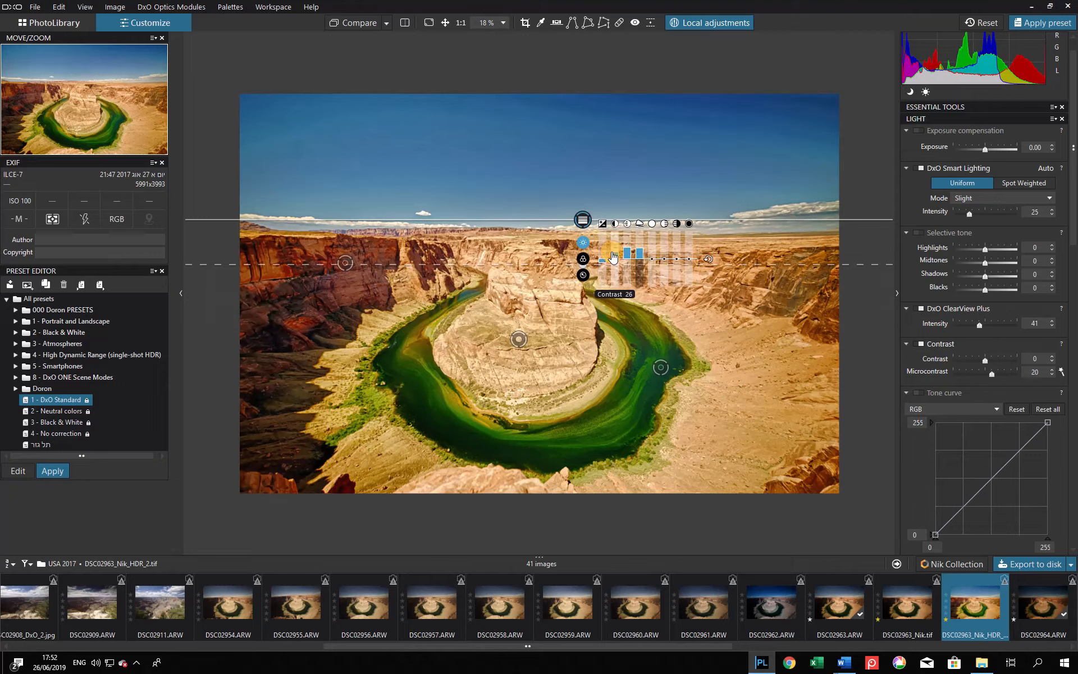
pyautogui.click(518, 339)
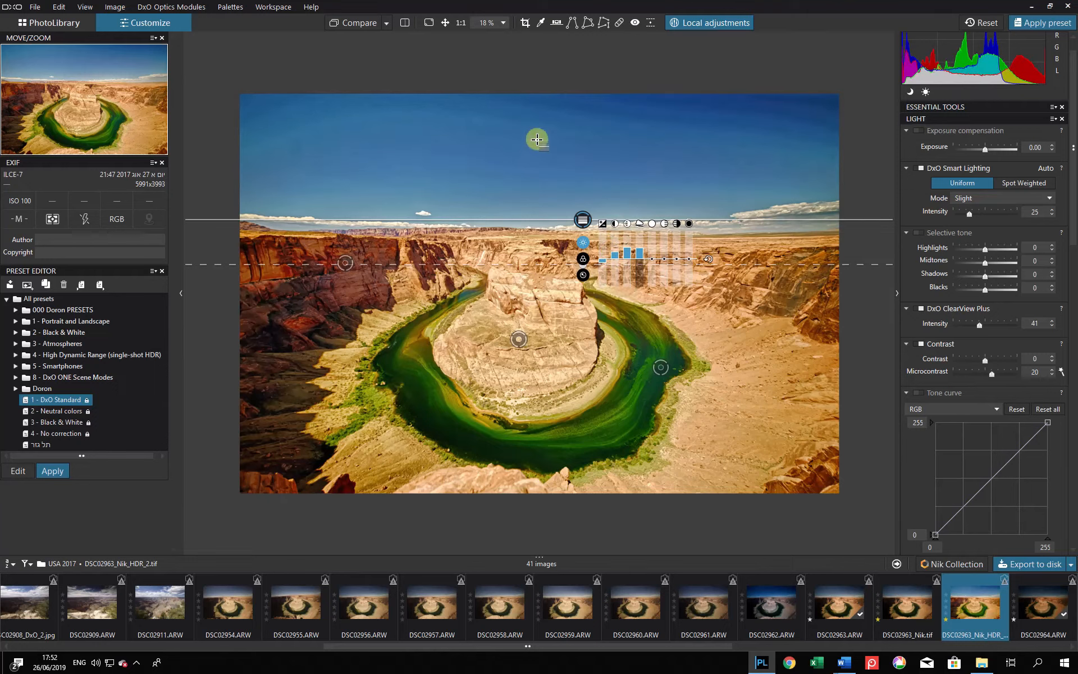
# Step: Add two more graduated filters in the upper sky and lower the Exposure of each slightly
pyautogui.moveTo(537, 138); pyautogui.dragTo(536, 193)
pyautogui.click(556, 187)
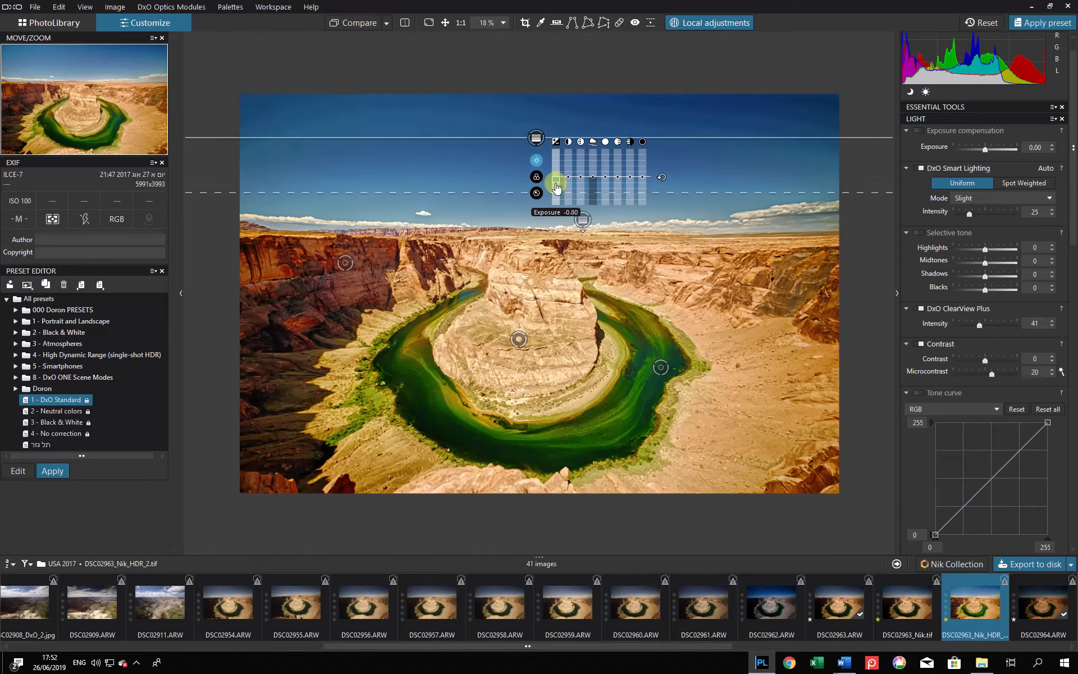
pyautogui.moveTo(493, 119); pyautogui.dragTo(493, 152)
pyautogui.click(511, 161)
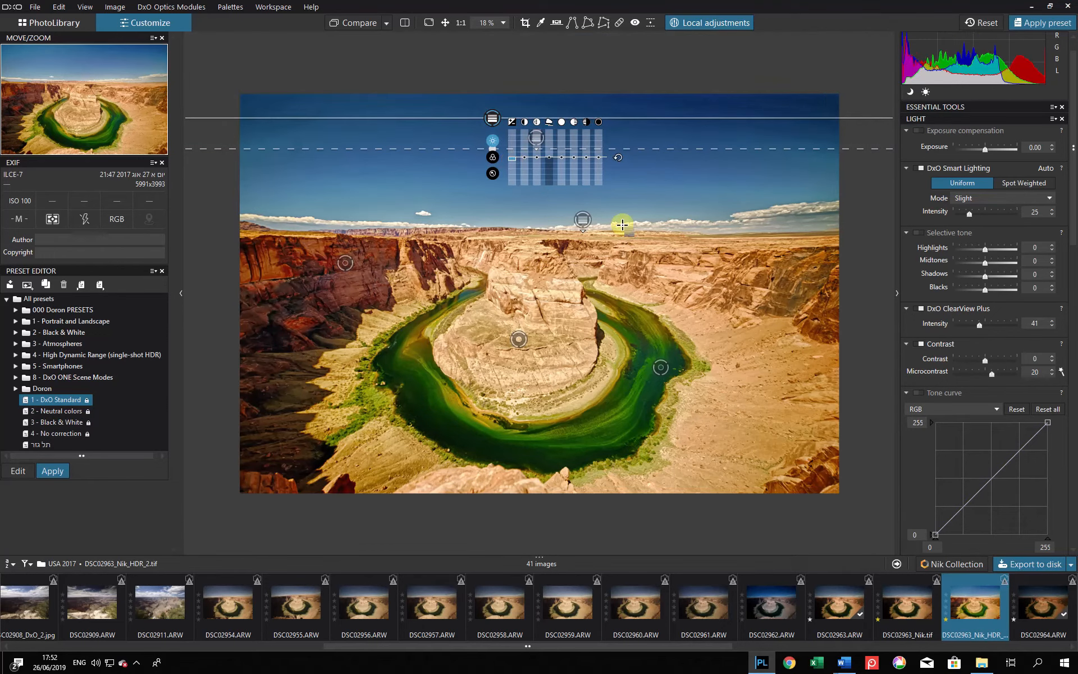
# Step: Leave local adjustments and compare the edited photo with the uncorrected version
pyautogui.click(707, 23)
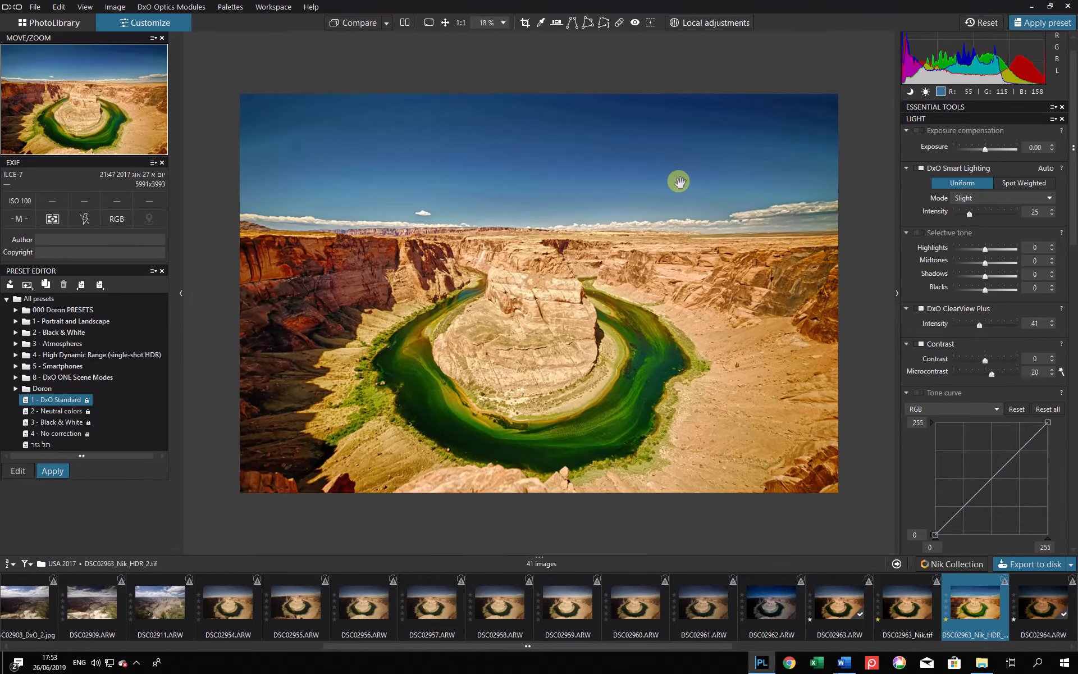
pyautogui.press('d')
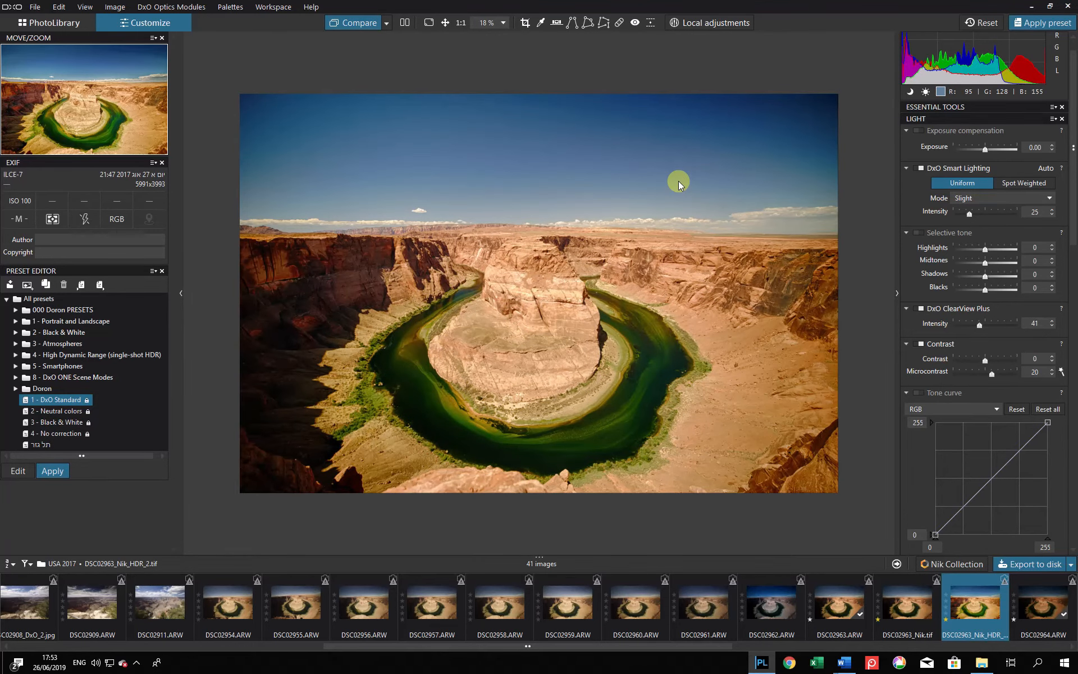
pyautogui.press('d')
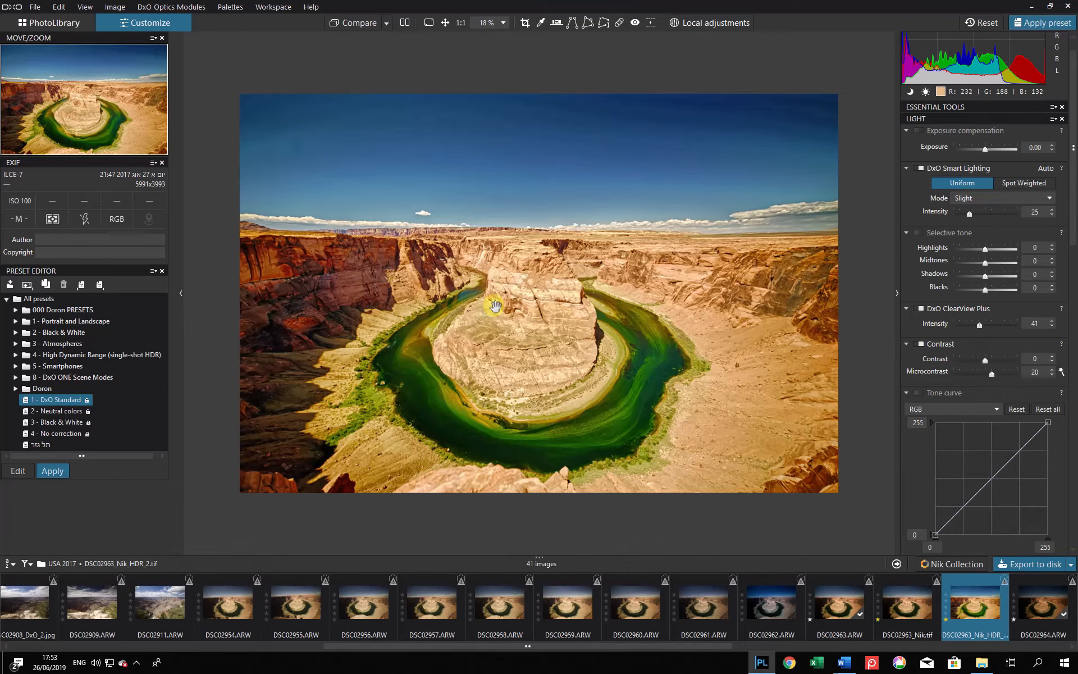
# Step: Paint an Auto mask with an enlarged brush over the central rock formation and strongly raise its Exposure
pyautogui.click(702, 18)
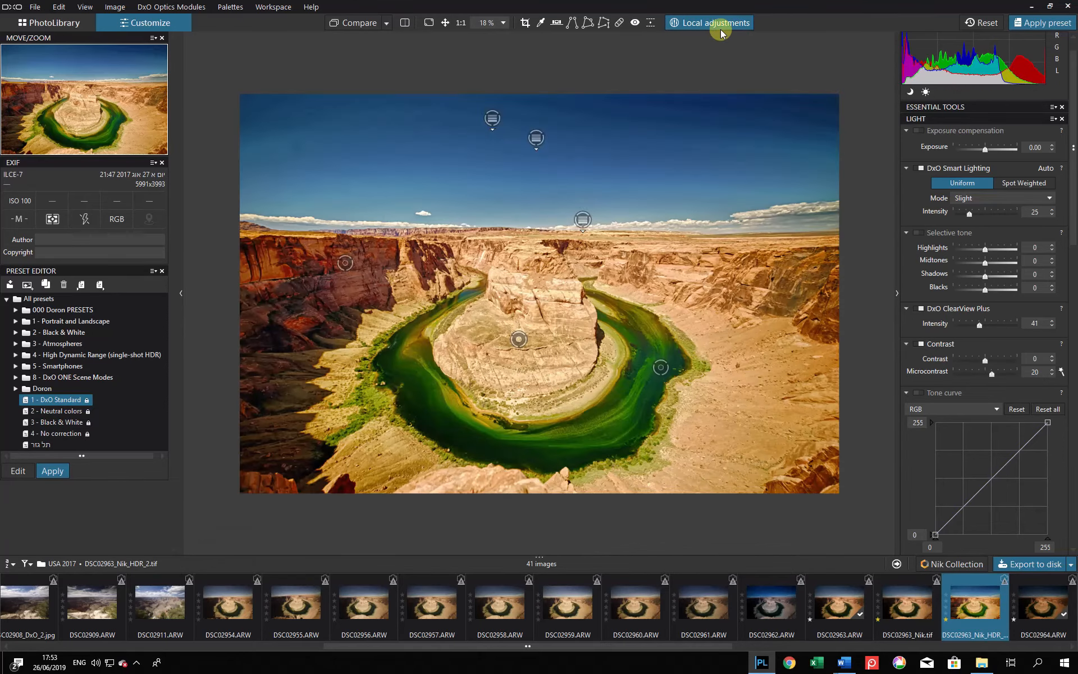
pyautogui.rightClick(560, 289)
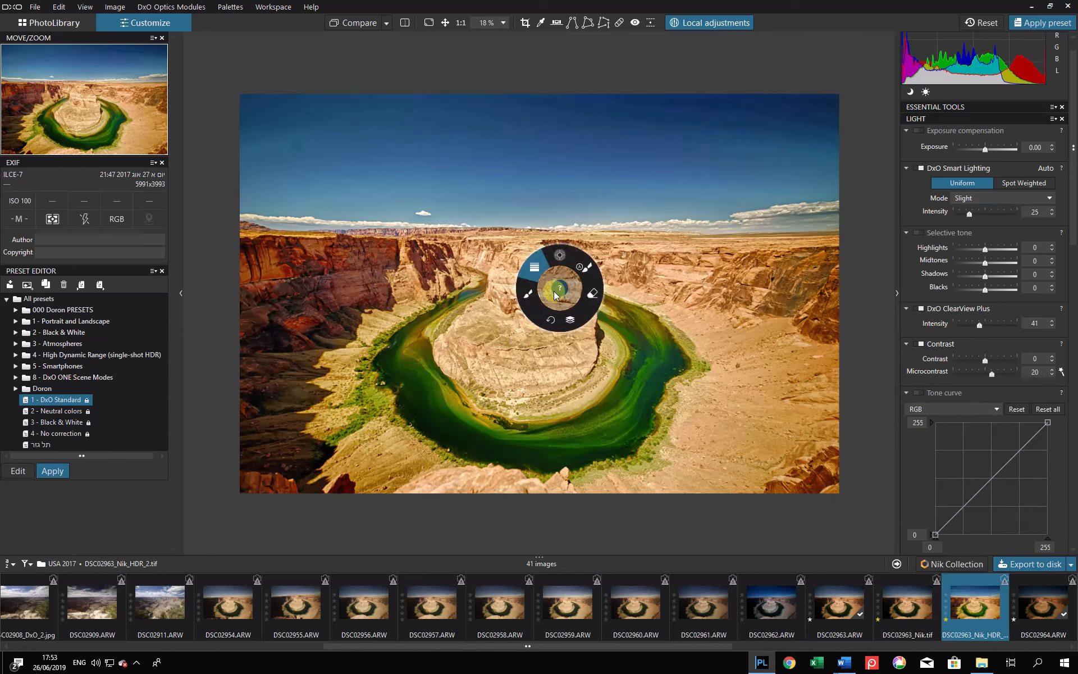
pyautogui.click(581, 261)
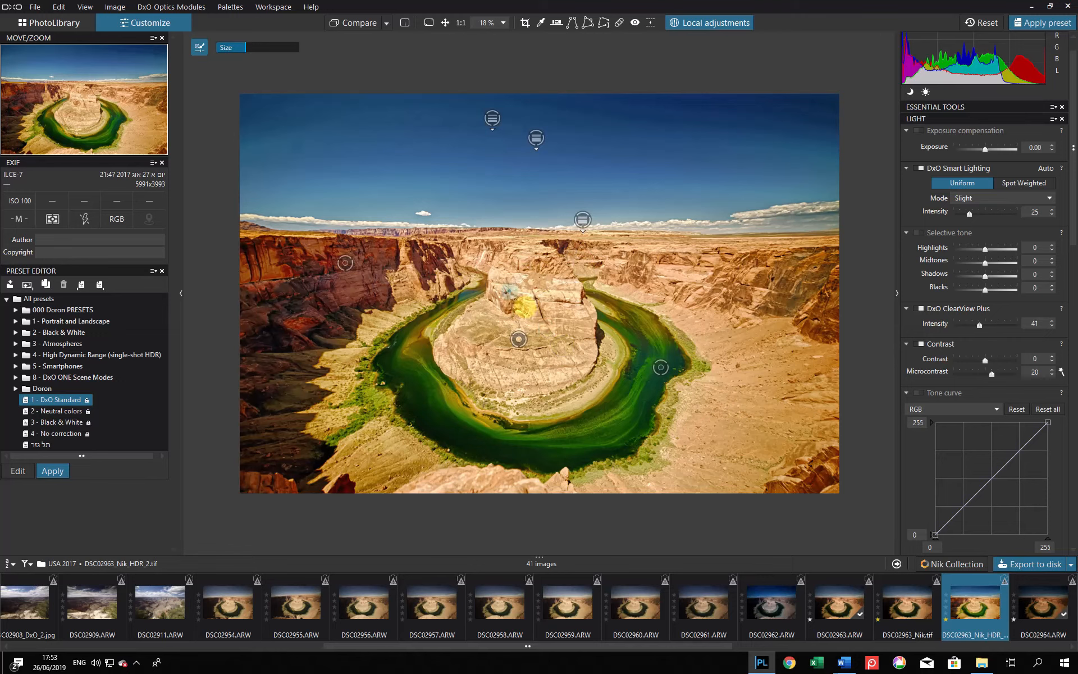
pyautogui.moveTo(249, 48); pyautogui.dragTo(259, 46)
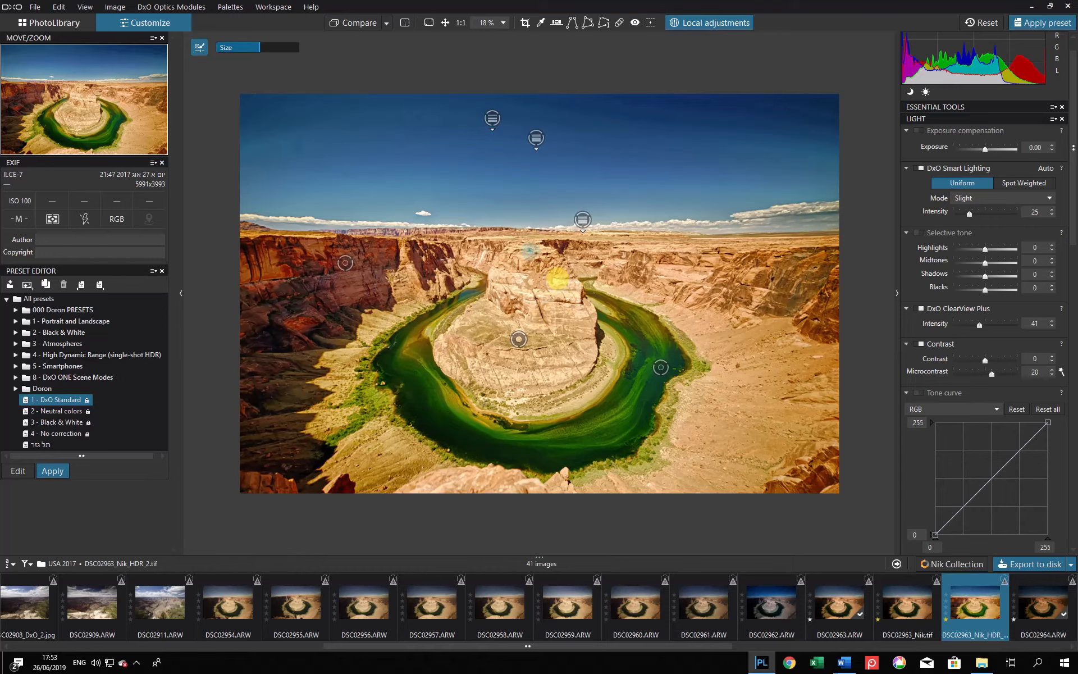
pyautogui.moveTo(559, 277)
pyautogui.mouseDown()
pyautogui.moveTo(582, 344)
pyautogui.moveTo(573, 369)
pyautogui.moveTo(543, 393)
pyautogui.moveTo(493, 400)
pyautogui.moveTo(446, 348)
pyautogui.moveTo(486, 307)
pyautogui.moveTo(503, 264)
pyautogui.moveTo(523, 249)
pyautogui.moveTo(540, 254)
pyautogui.moveTo(521, 359)
pyautogui.moveTo(561, 331)
pyautogui.moveTo(615, 346)
pyautogui.moveTo(599, 392)
pyautogui.moveTo(577, 402)
pyautogui.moveTo(546, 394)
pyautogui.mouseUp()
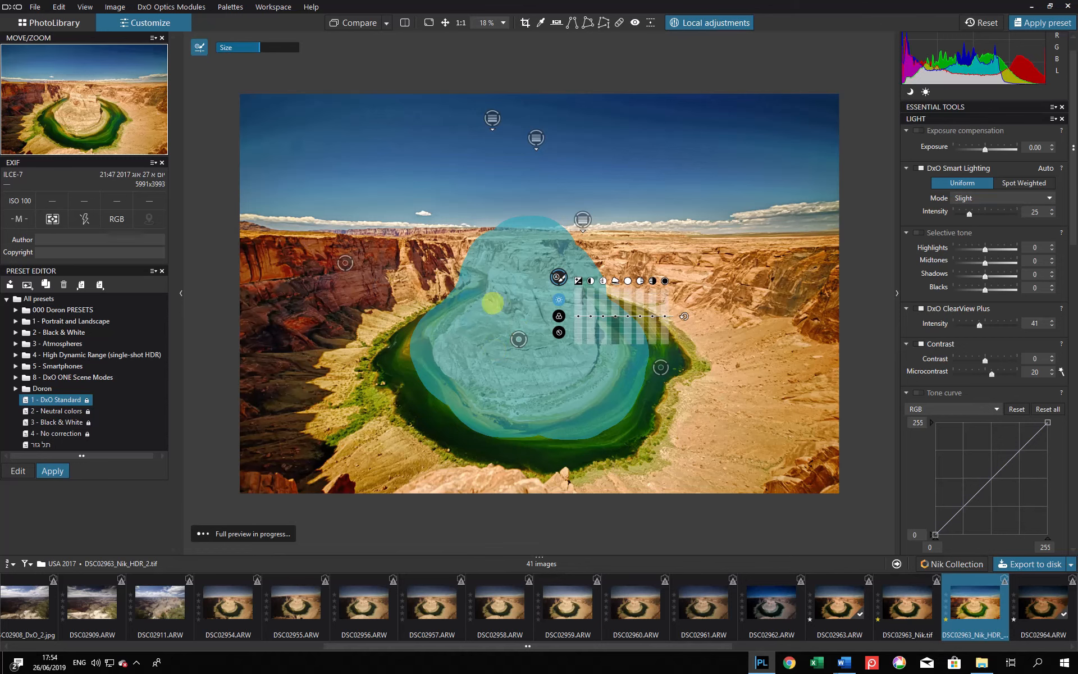
pyautogui.click(580, 303)
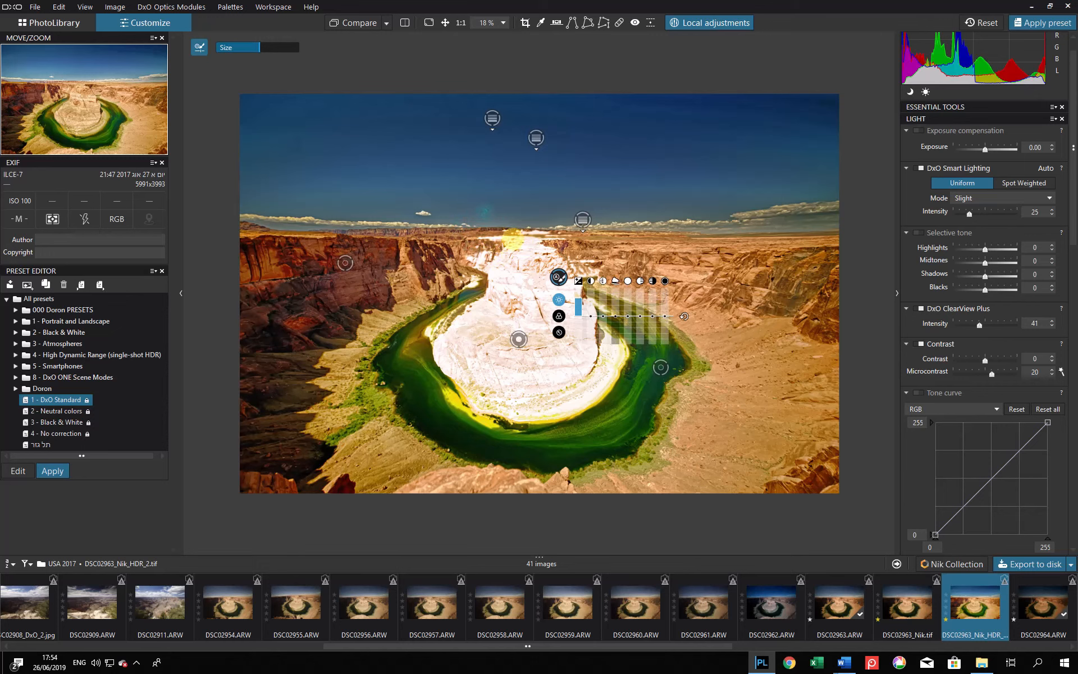
# Step: Erase the Auto mask's spill from the canyon walls and plateau around and behind the top of the central rock
pyautogui.rightClick(530, 251)
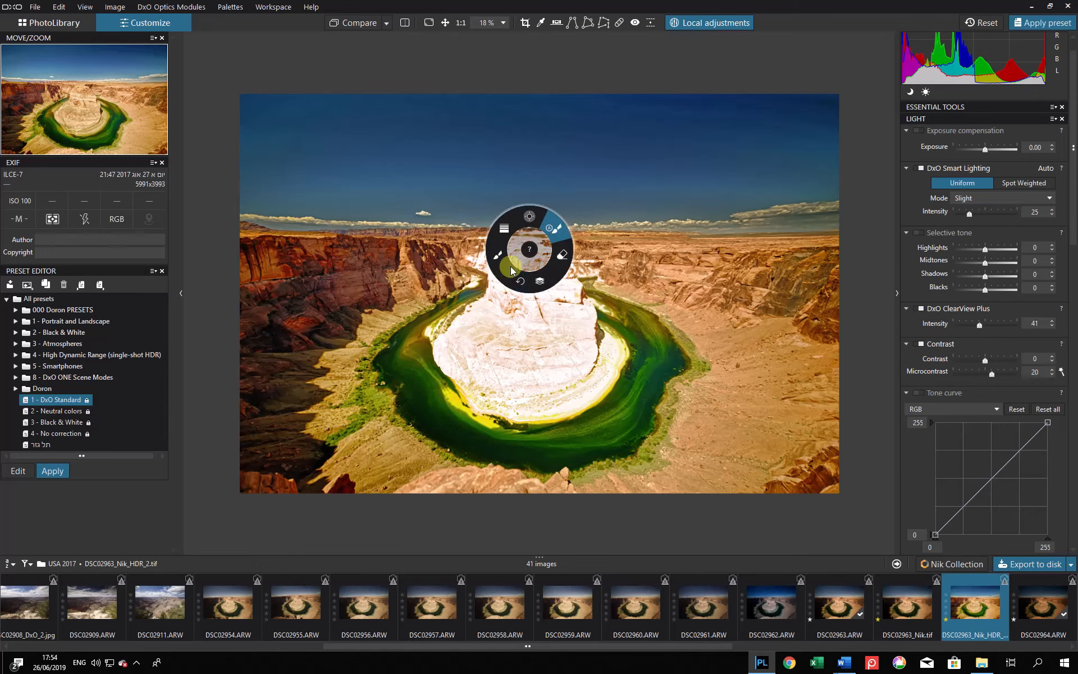
pyautogui.click(560, 258)
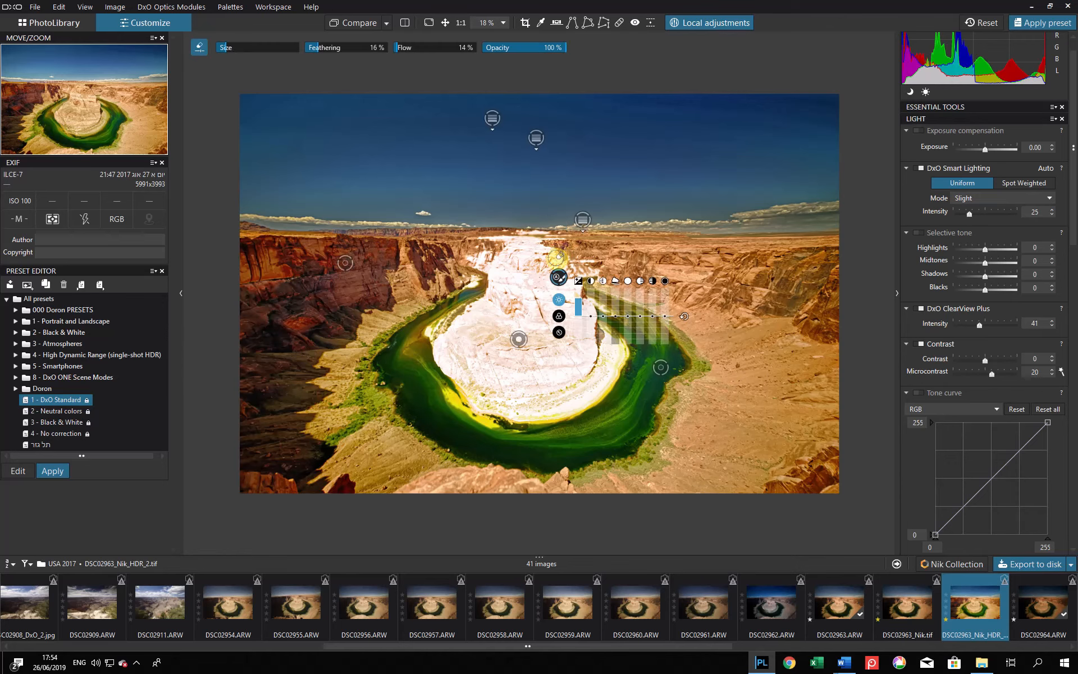
pyautogui.scroll(1, 475, 250)
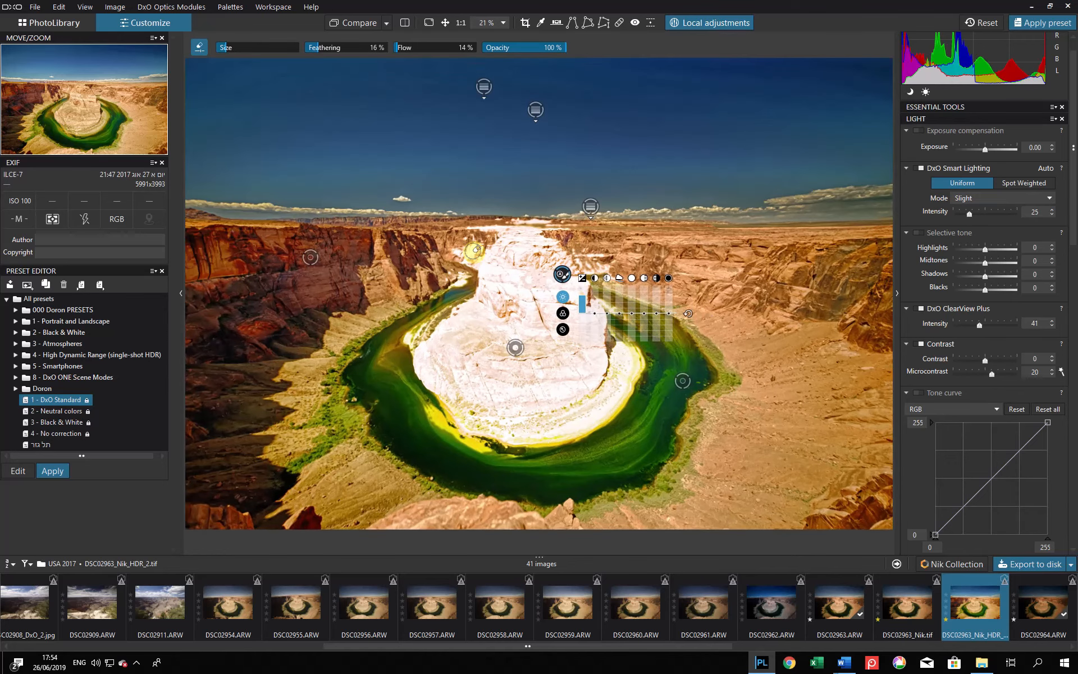
pyautogui.scroll(1, 475, 250)
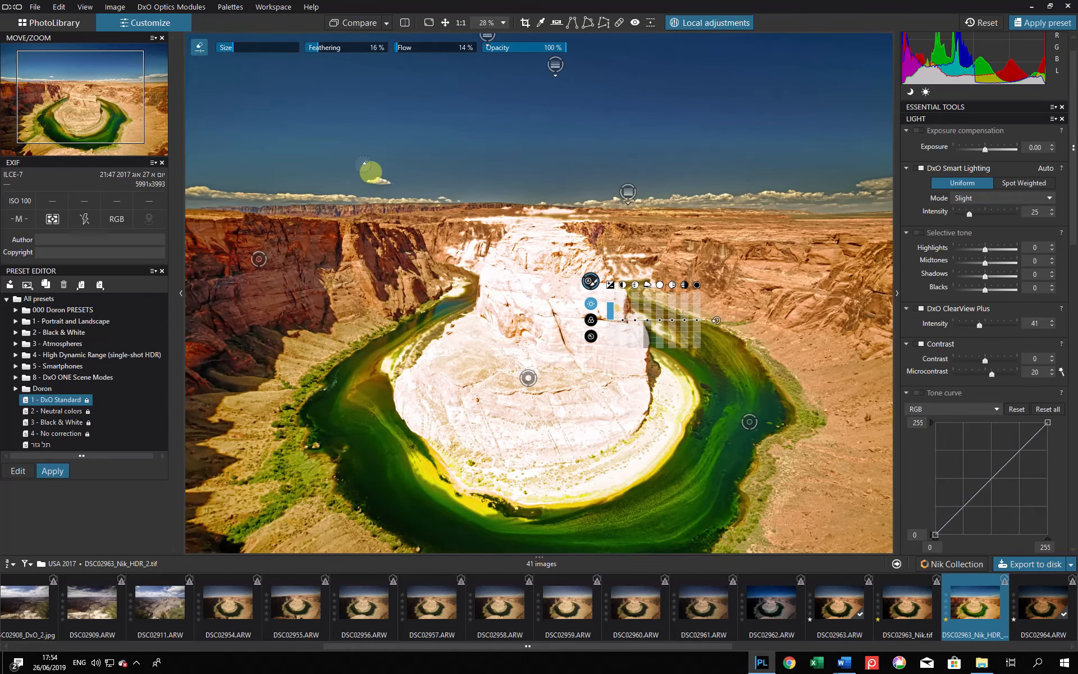
pyautogui.moveTo(450, 231)
pyautogui.mouseDown()
pyautogui.moveTo(474, 217)
pyautogui.moveTo(456, 269)
pyautogui.moveTo(469, 225)
pyautogui.moveTo(493, 200)
pyautogui.moveTo(477, 228)
pyautogui.moveTo(492, 202)
pyautogui.moveTo(500, 211)
pyautogui.moveTo(484, 237)
pyautogui.moveTo(513, 206)
pyautogui.moveTo(484, 217)
pyautogui.moveTo(506, 202)
pyautogui.moveTo(527, 197)
pyautogui.moveTo(505, 213)
pyautogui.moveTo(586, 208)
pyautogui.moveTo(490, 214)
pyautogui.moveTo(492, 200)
pyautogui.moveTo(571, 191)
pyautogui.moveTo(527, 198)
pyautogui.moveTo(529, 183)
pyautogui.moveTo(586, 202)
pyautogui.moveTo(607, 221)
pyautogui.moveTo(565, 196)
pyautogui.moveTo(649, 291)
pyautogui.moveTo(593, 226)
pyautogui.moveTo(651, 276)
pyautogui.moveTo(626, 246)
pyautogui.moveTo(656, 286)
pyautogui.moveTo(660, 324)
pyautogui.moveTo(633, 293)
pyautogui.moveTo(669, 327)
pyautogui.mouseUp()
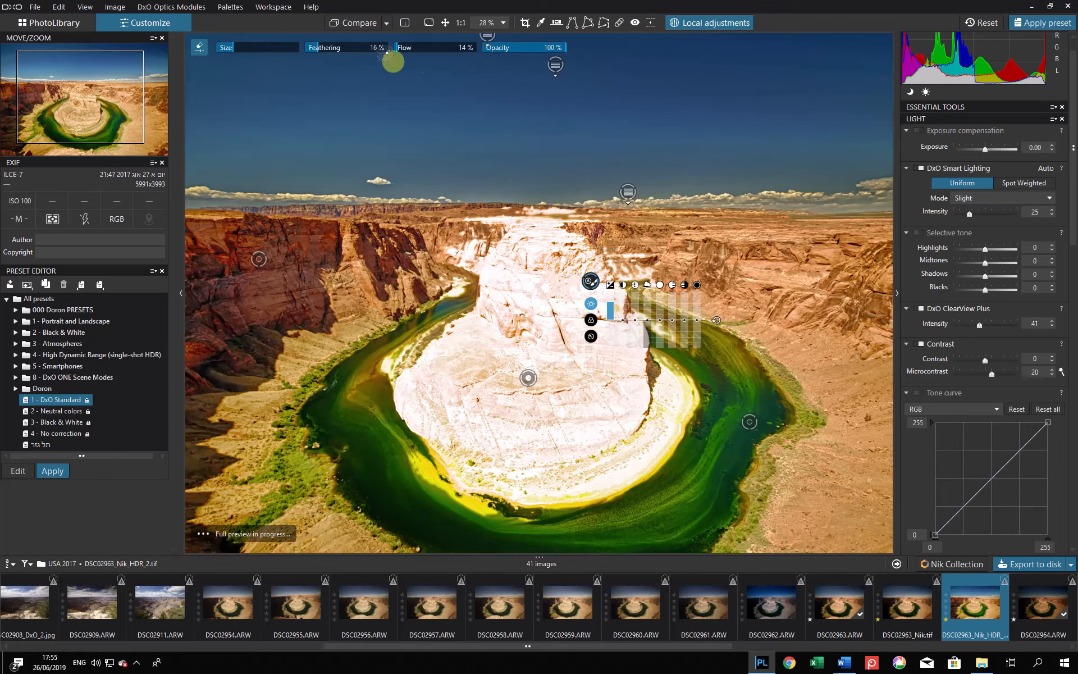
# Step: Return from the eraser to the Auto mask tool and lower the central rock mask's Exposure to slightly below zero
pyautogui.rightClick(455, 122)
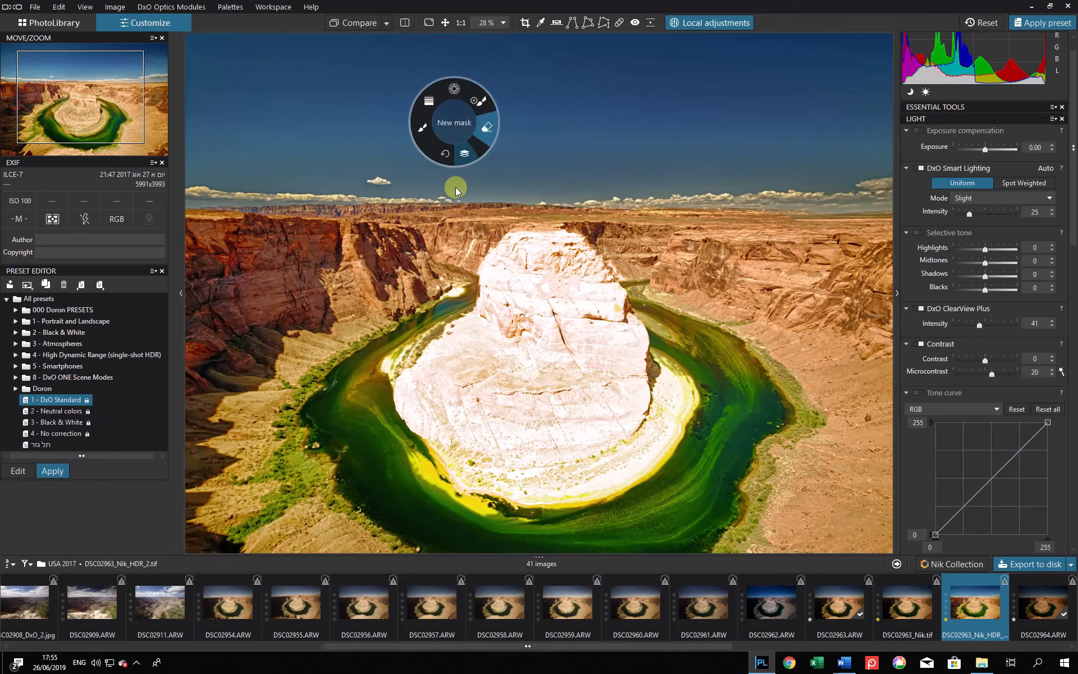
pyautogui.click(474, 101)
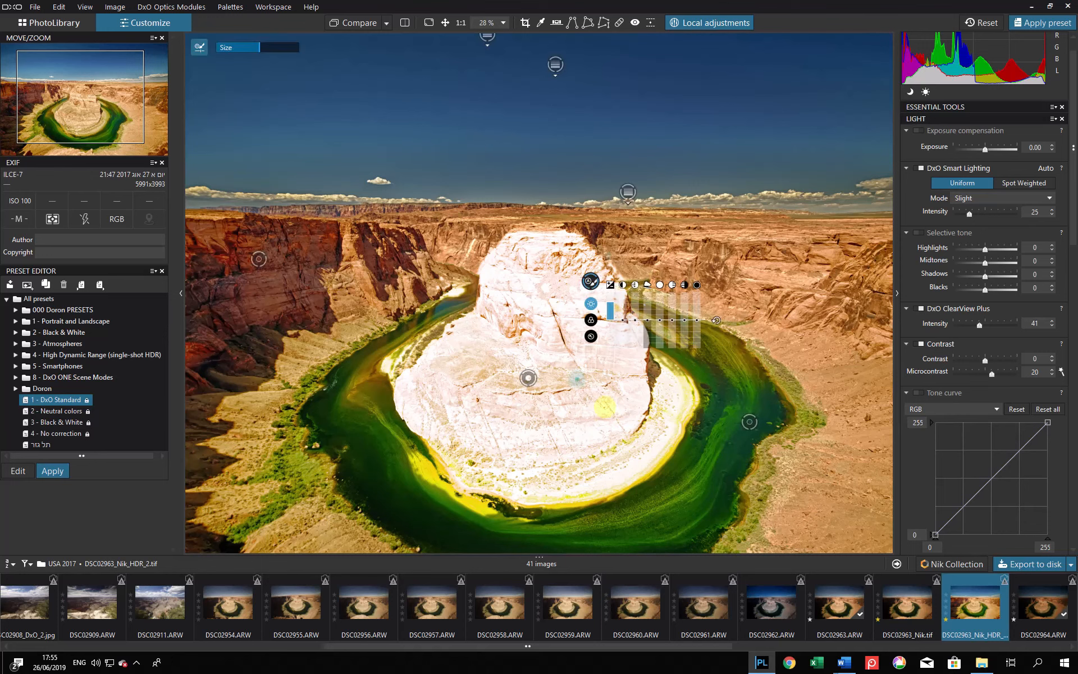
pyautogui.moveTo(611, 309); pyautogui.dragTo(612, 299)
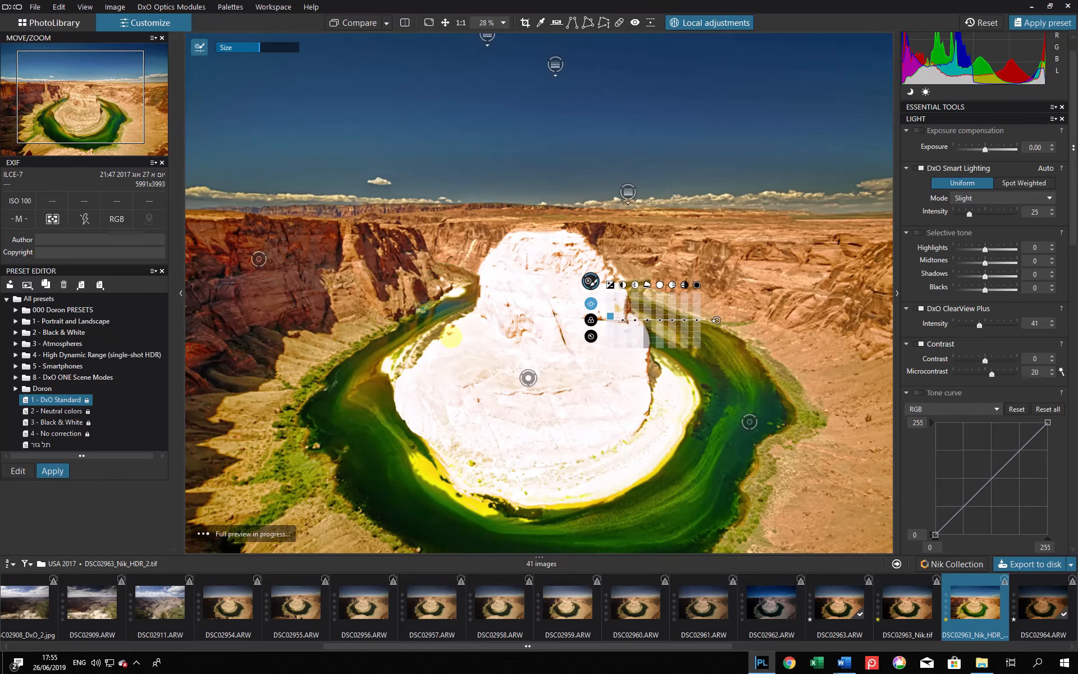
pyautogui.click(615, 323)
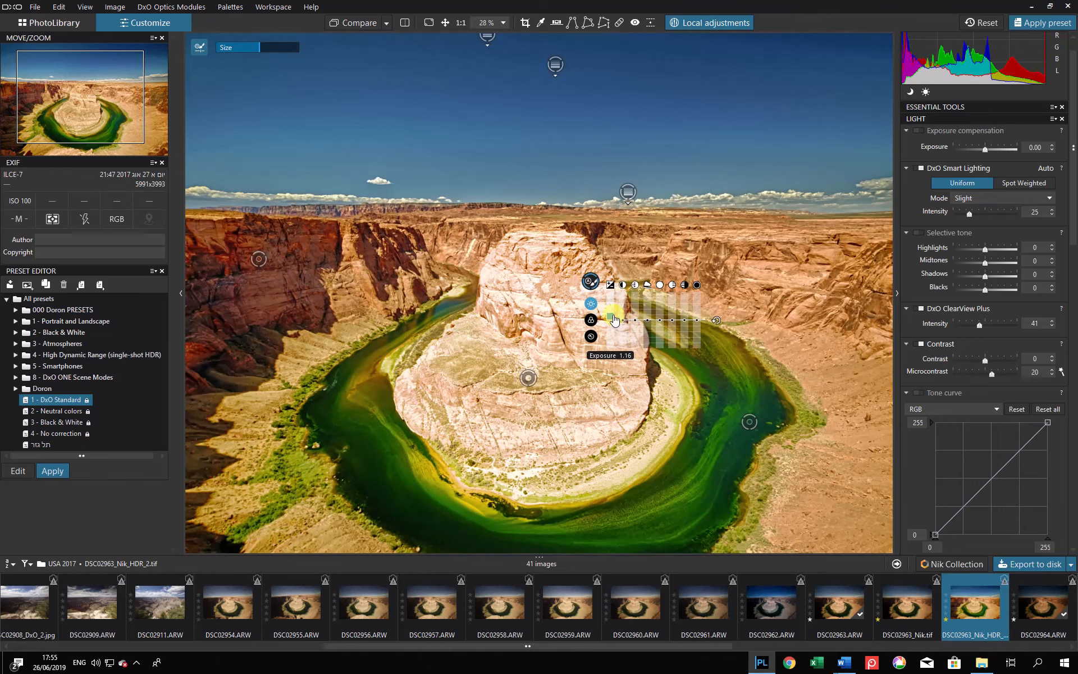
pyautogui.moveTo(610, 331); pyautogui.dragTo(613, 339)
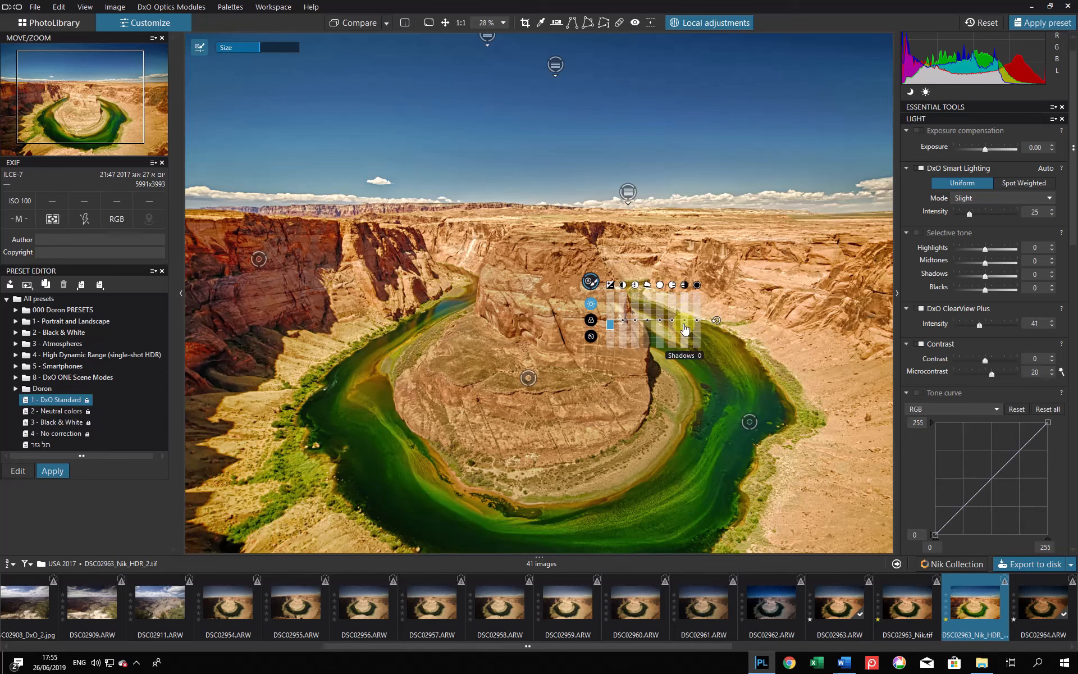
# Step: Slightly lower the Shadows and Midtones of the central rock's Auto mask
pyautogui.scroll(-5, 685, 329)
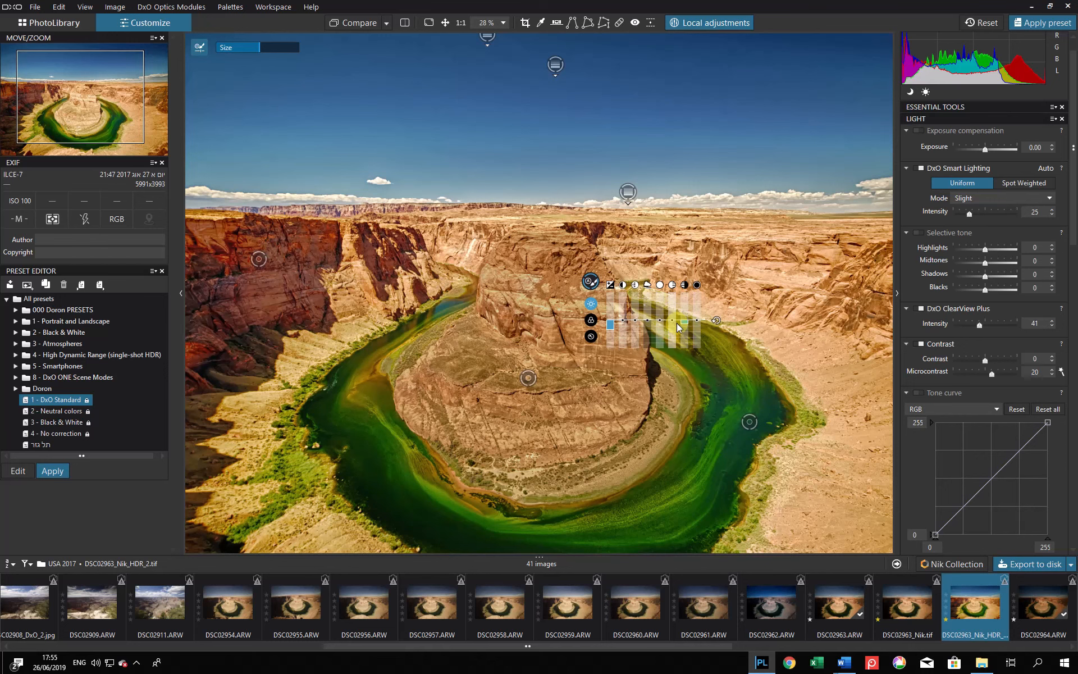
pyautogui.scroll(-5, 672, 331)
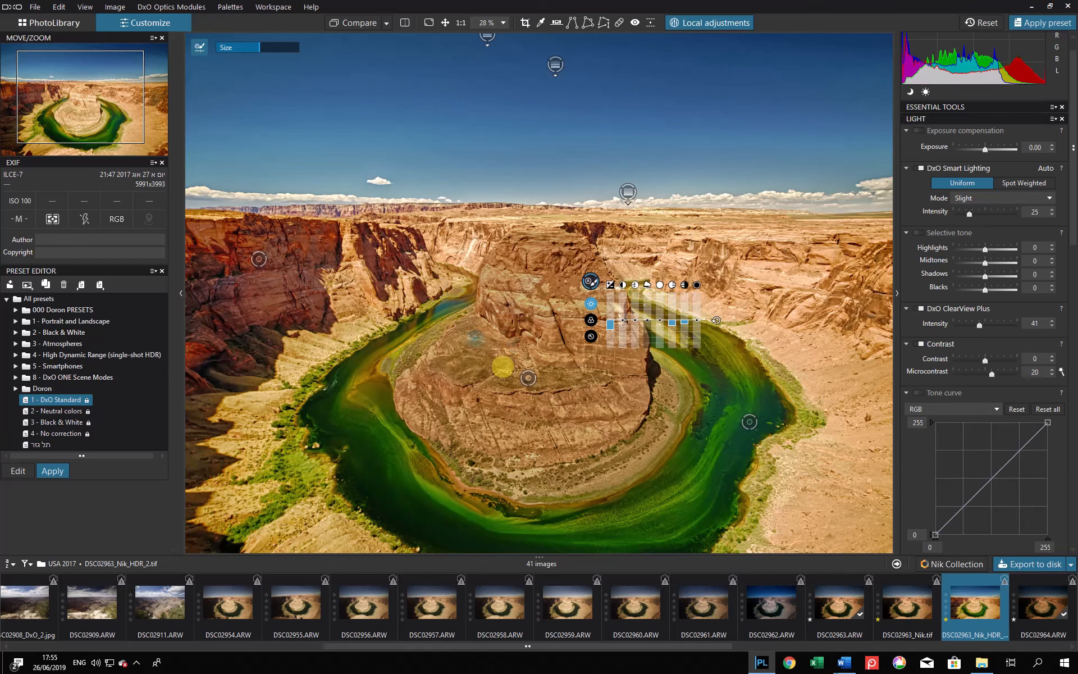
pyautogui.scroll(4, 611, 331)
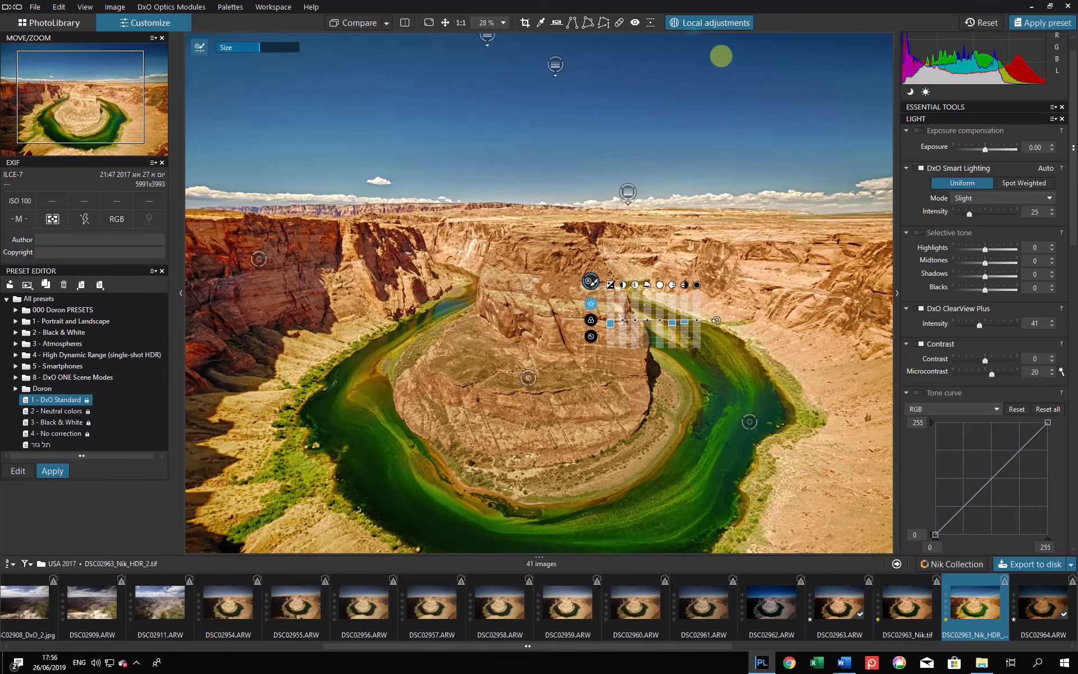
# Step: Close local adjustments and compare the darkened rock and whole photo with the uncorrected image
pyautogui.click(715, 23)
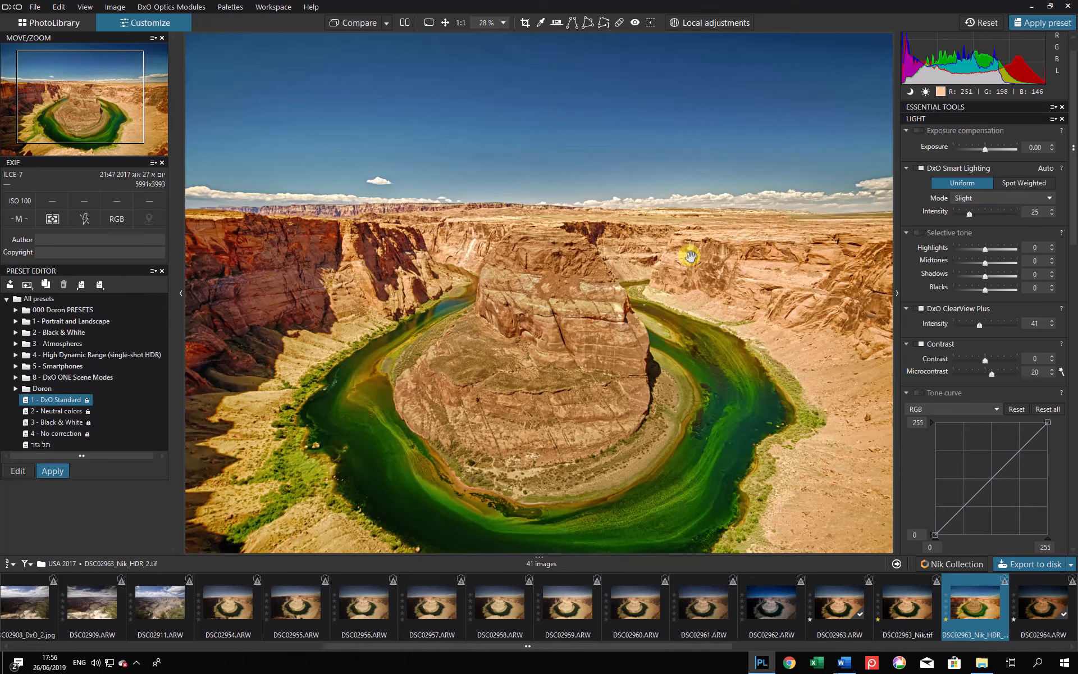
pyautogui.press('d')
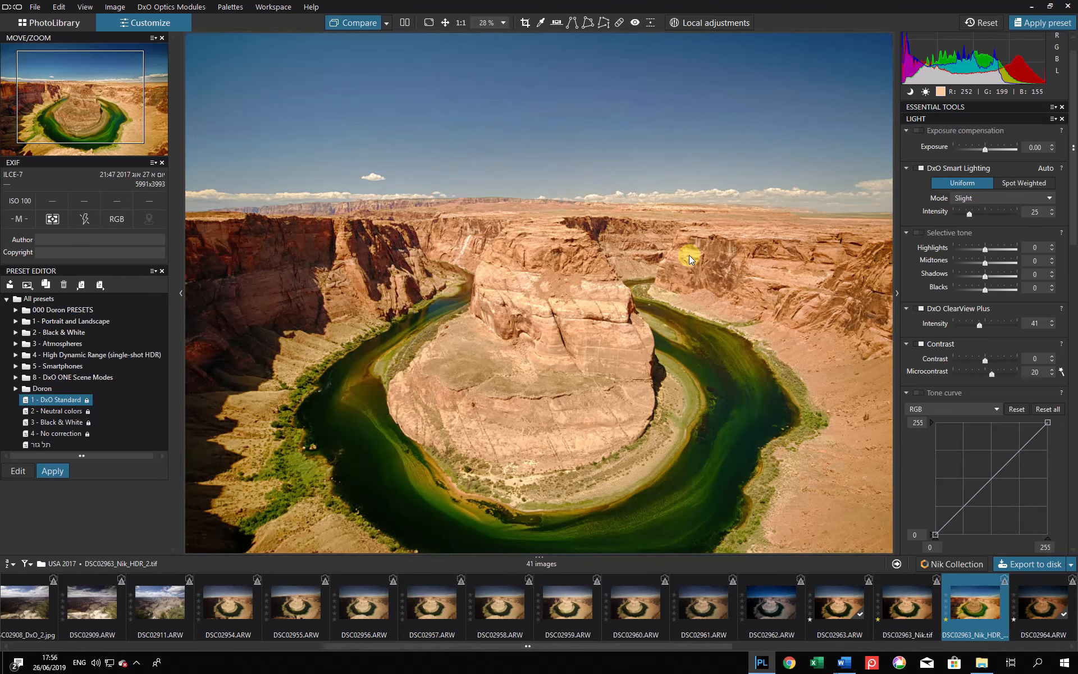
pyautogui.press('d')
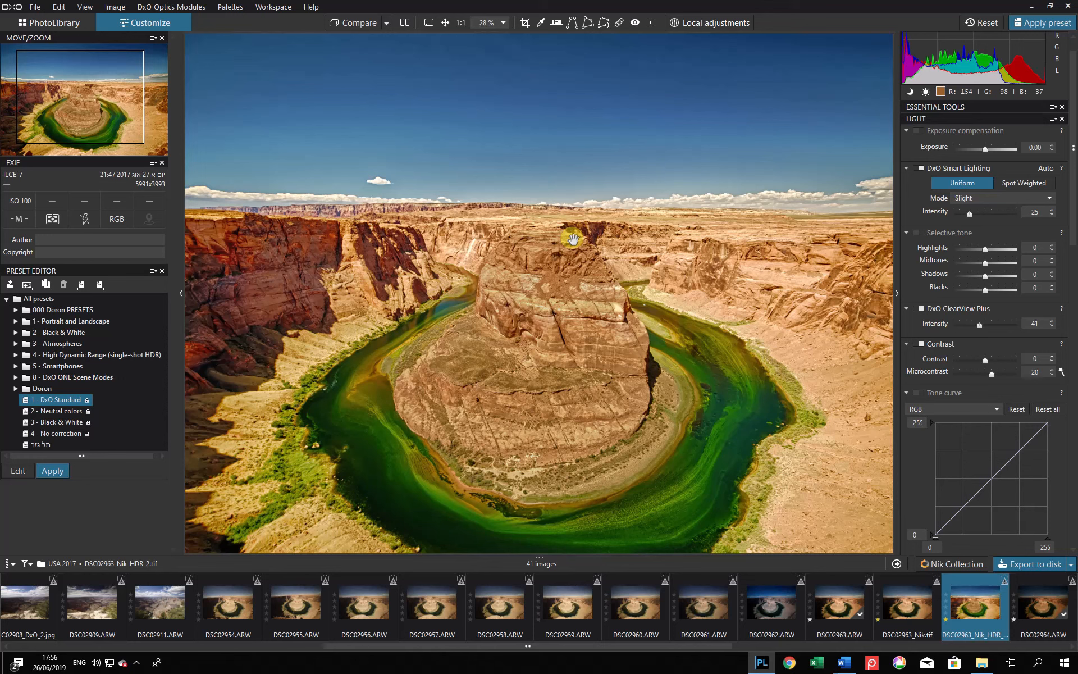
# Step: Lower the photo's global Exposure compensation to -0.54
pyautogui.click(979, 150)
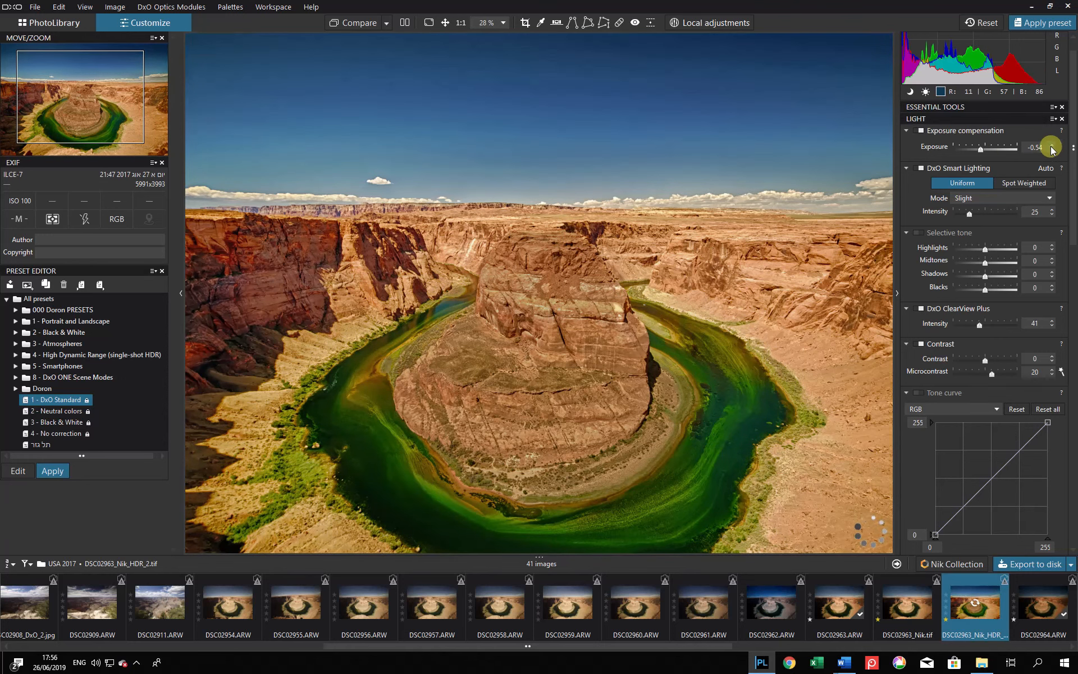